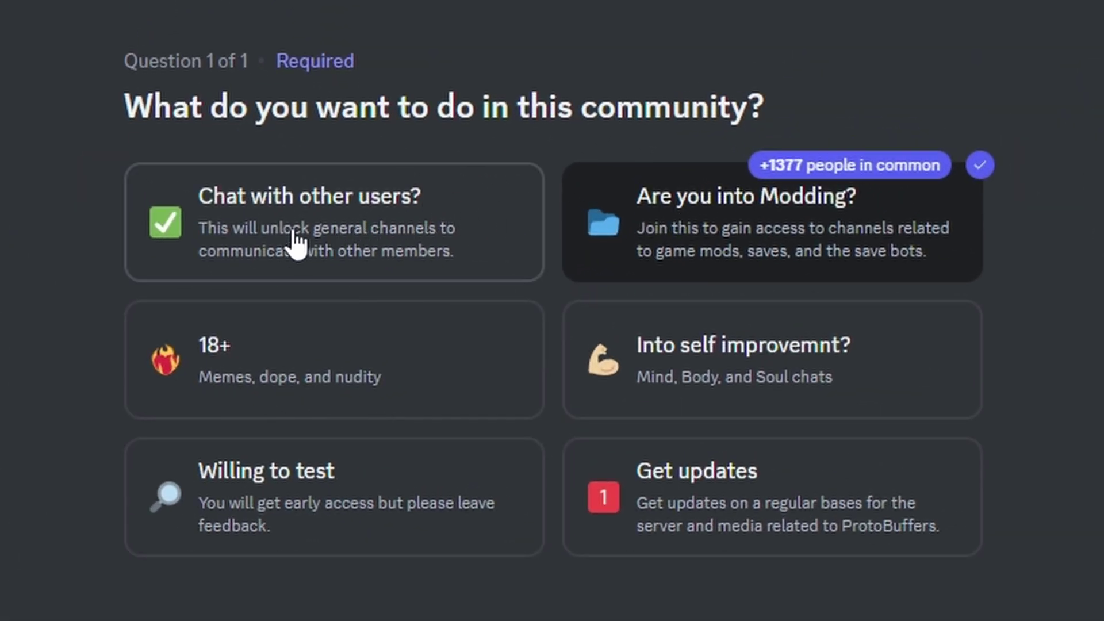
- Choose the "Chat with other users?" option in the community questionnaire and finish joining the server after its rules
{"action": "left_click", "coordinate": [293, 213]}
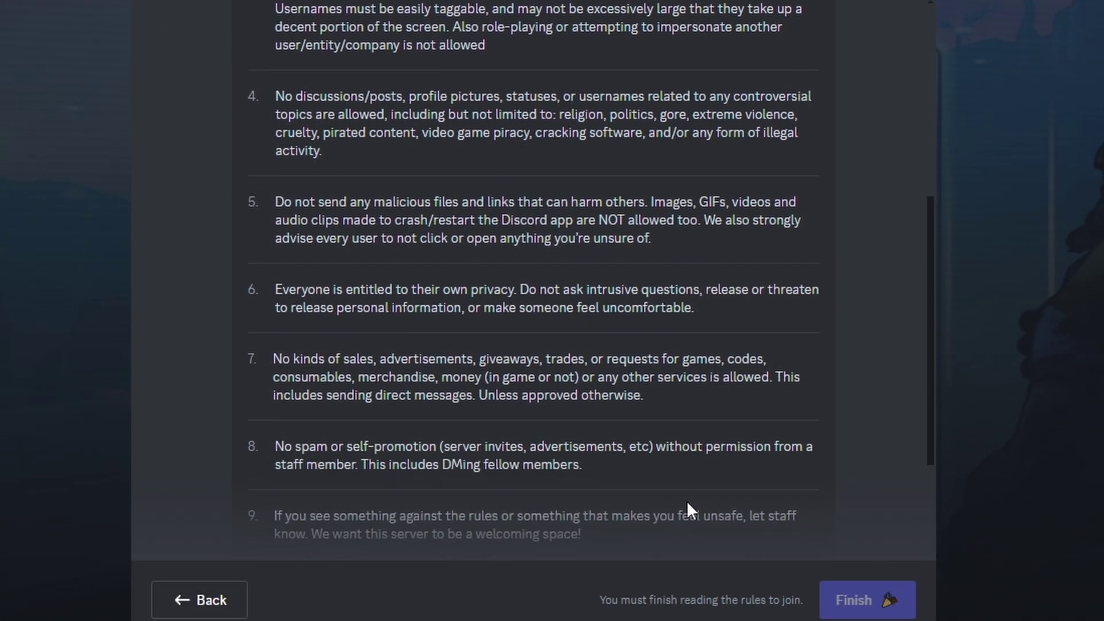
{"action": "left_click", "coordinate": [880, 600]}
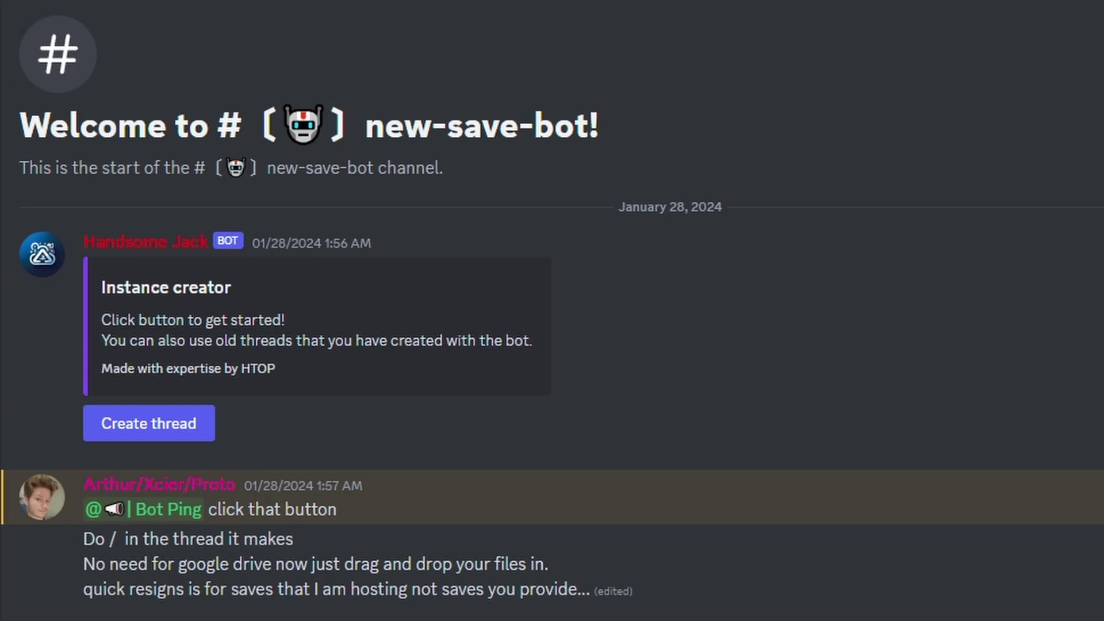
- Create a private thread in the new-save-bot channel and start the /changepic command in it
{"action": "left_click", "coordinate": [207, 426]}
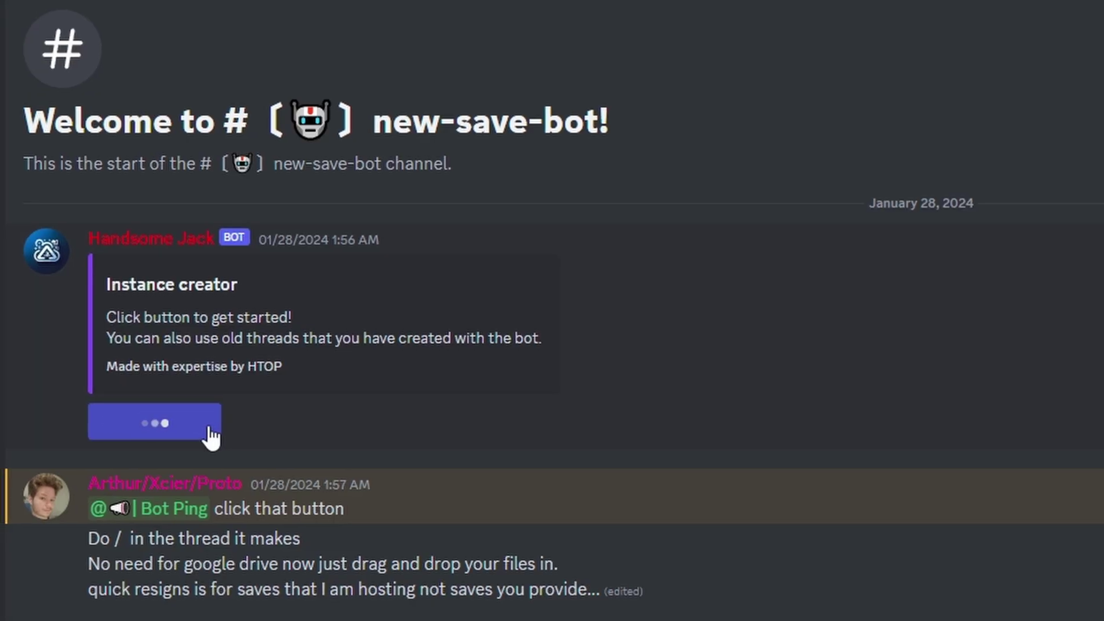
{"action": "left_click", "coordinate": [327, 534]}
{"action": "type", "text": "/"}
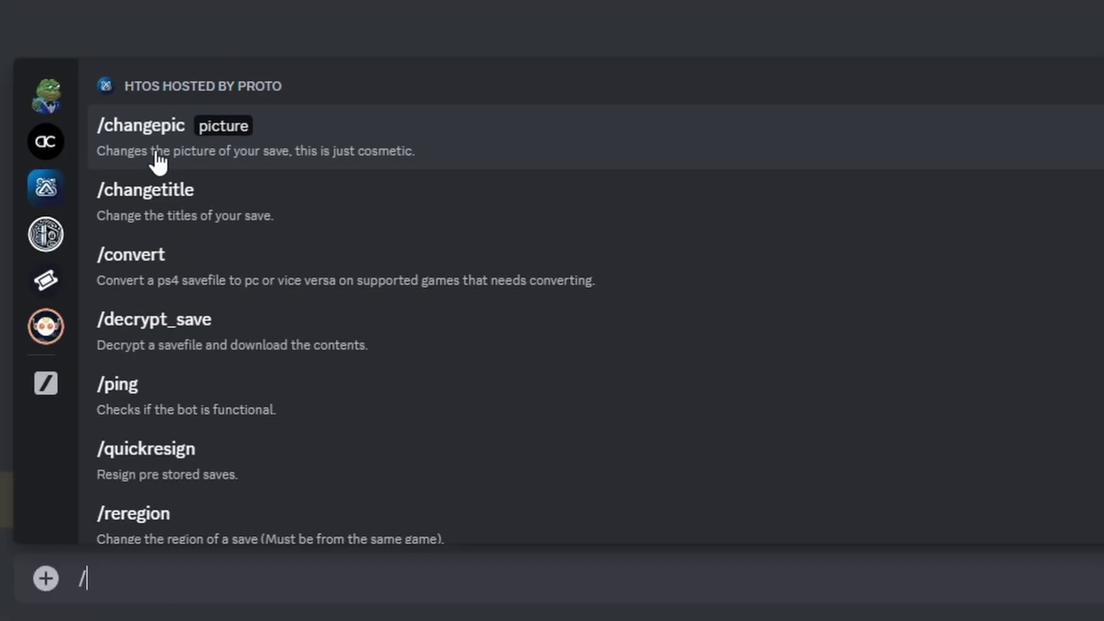
{"action": "left_click", "coordinate": [362, 135]}
{"action": "left_click_drag", "start_coordinate": [1103, 299], "coordinate": [498, 446]}
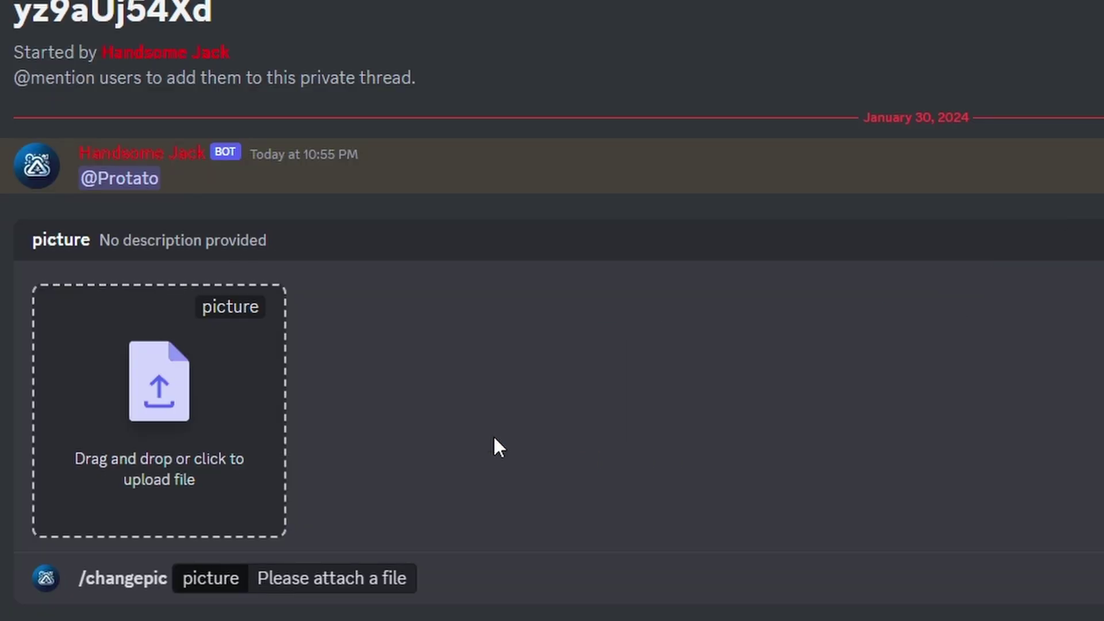
- Submit /changepic with an attached picture, and select save files 7 and 7.bin from the CUSA07823 folder for upload
{"action": "left_click", "coordinate": [222, 475]}
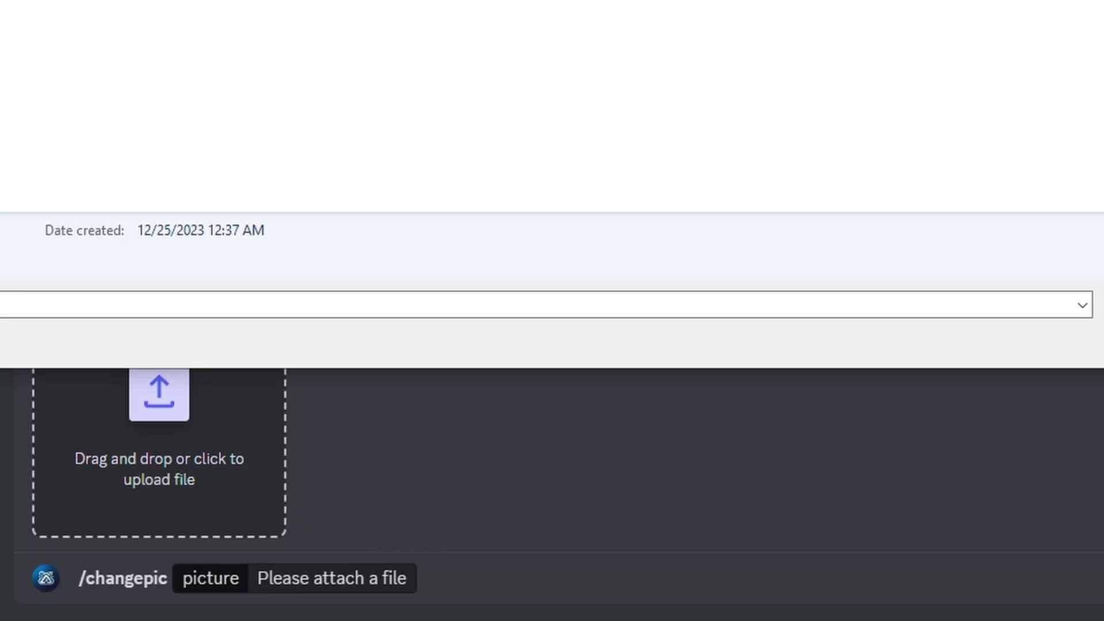
{"action": "key", "text": "Return"}
{"action": "key", "text": "Return"}
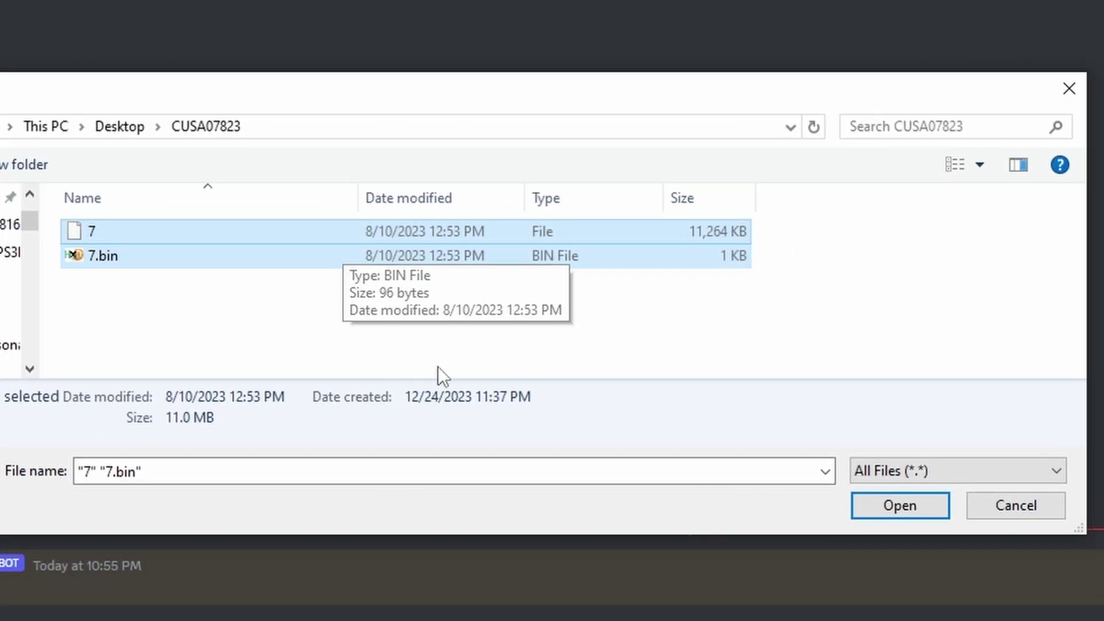
{"action": "left_click", "coordinate": [891, 514]}
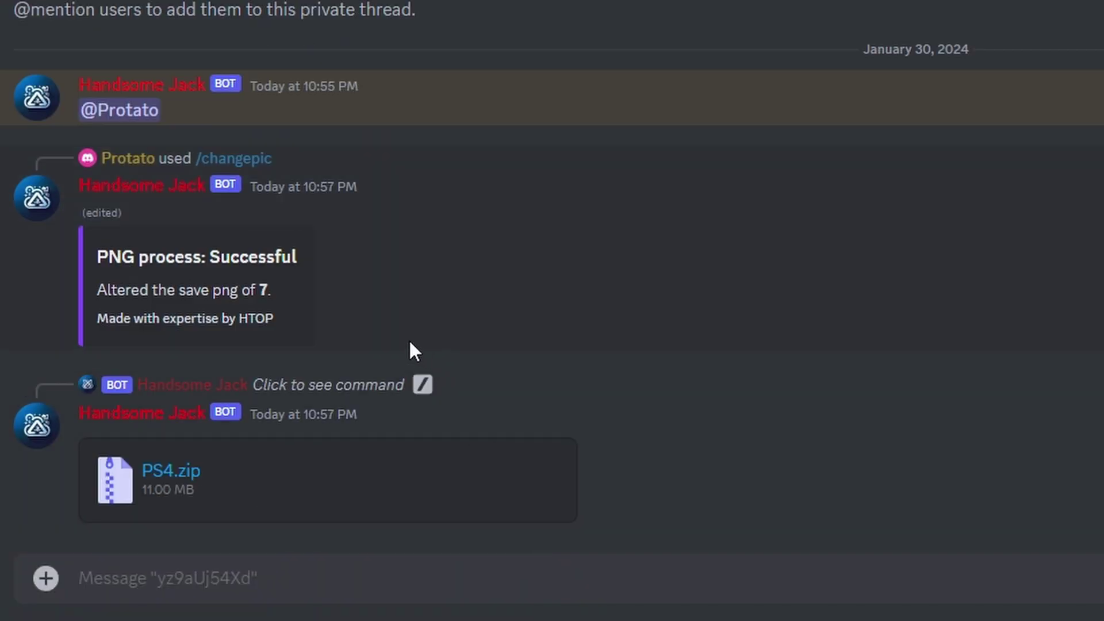
- Download the returned PS4.zip and copy its PS4 folder onto USB Drive (F:)
{"action": "left_click", "coordinate": [175, 472]}
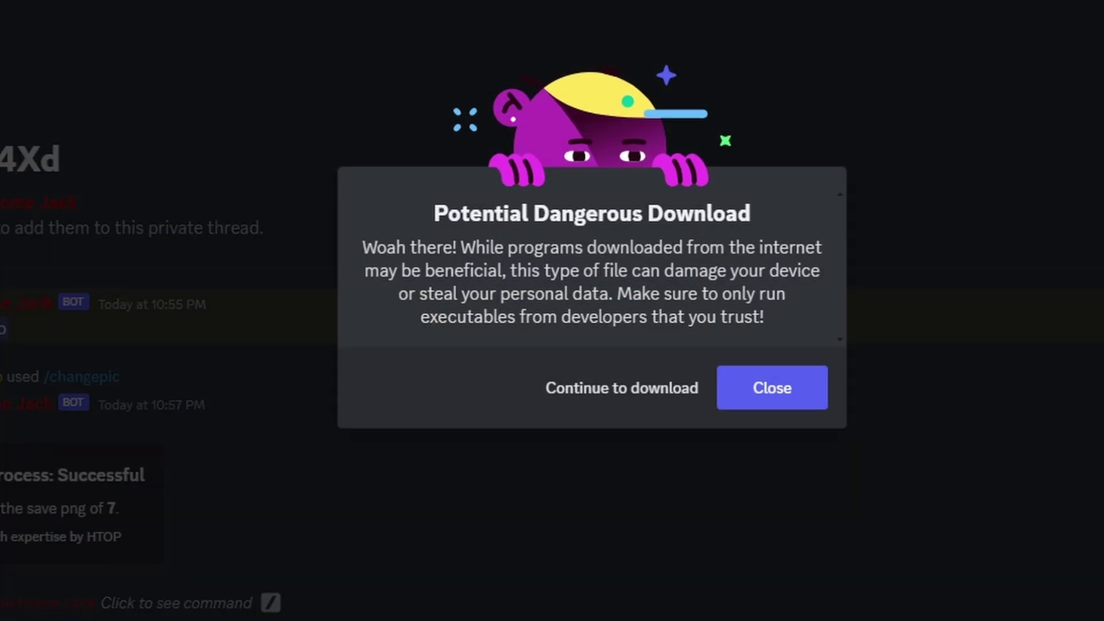
{"action": "left_click", "coordinate": [621, 388]}
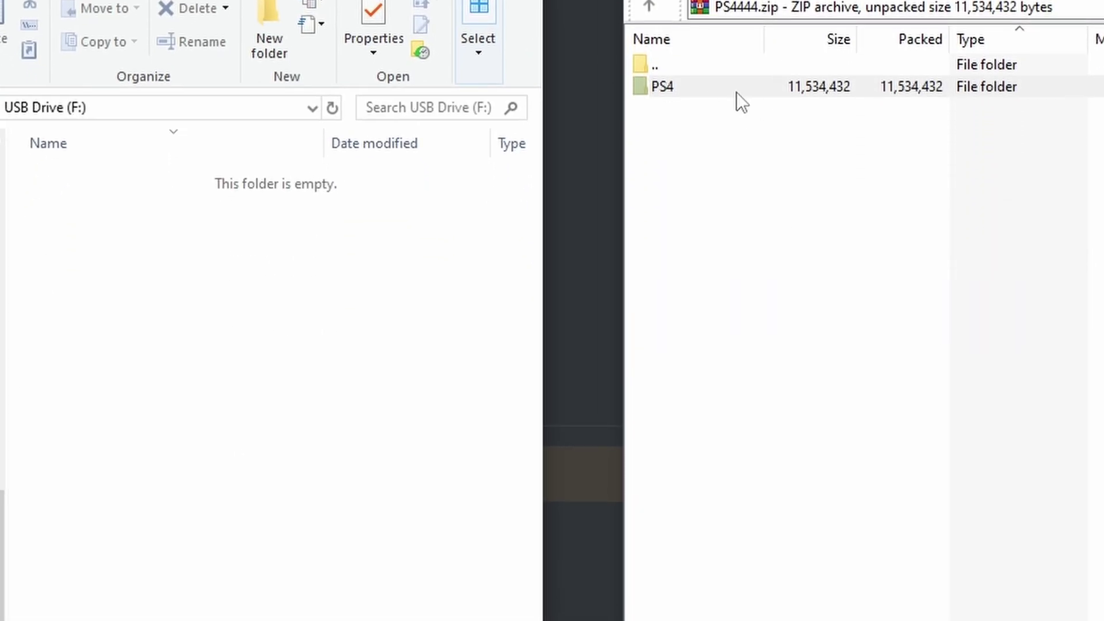
{"action": "left_click", "coordinate": [739, 88]}
{"action": "left_click_drag", "start_coordinate": [769, 95], "coordinate": [563, 231]}
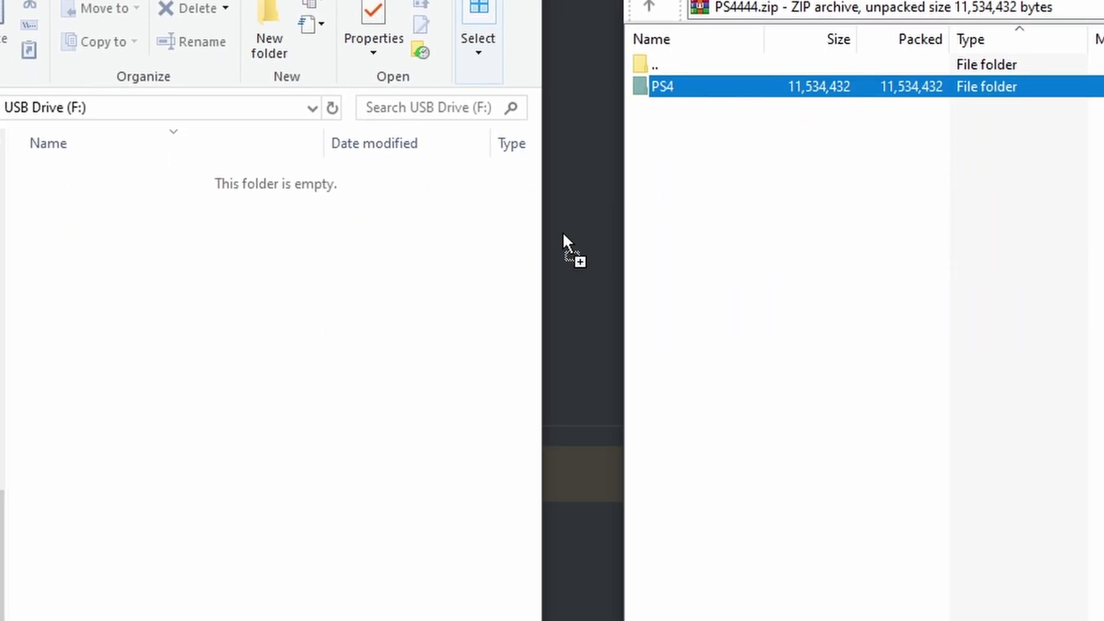
{"action": "left_click_drag", "start_coordinate": [260, 305], "coordinate": [207, 295]}
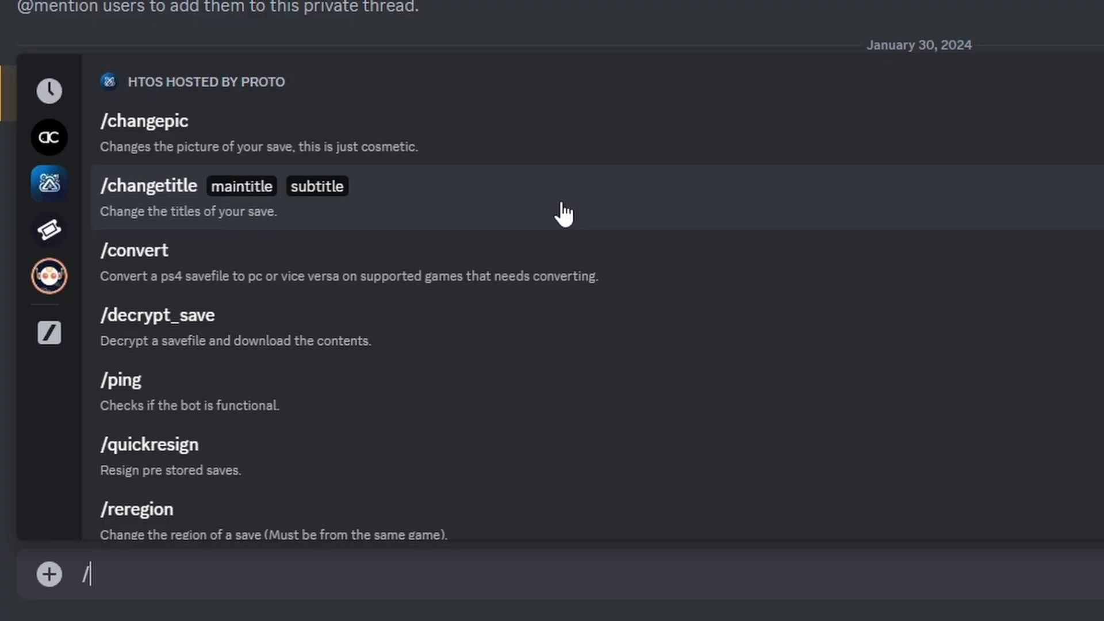
- Run /changetitle with maintitle "FartNiffer The Video Game" and subtitle "100% Farts Sniffed"
{"action": "left_click", "coordinate": [561, 202]}
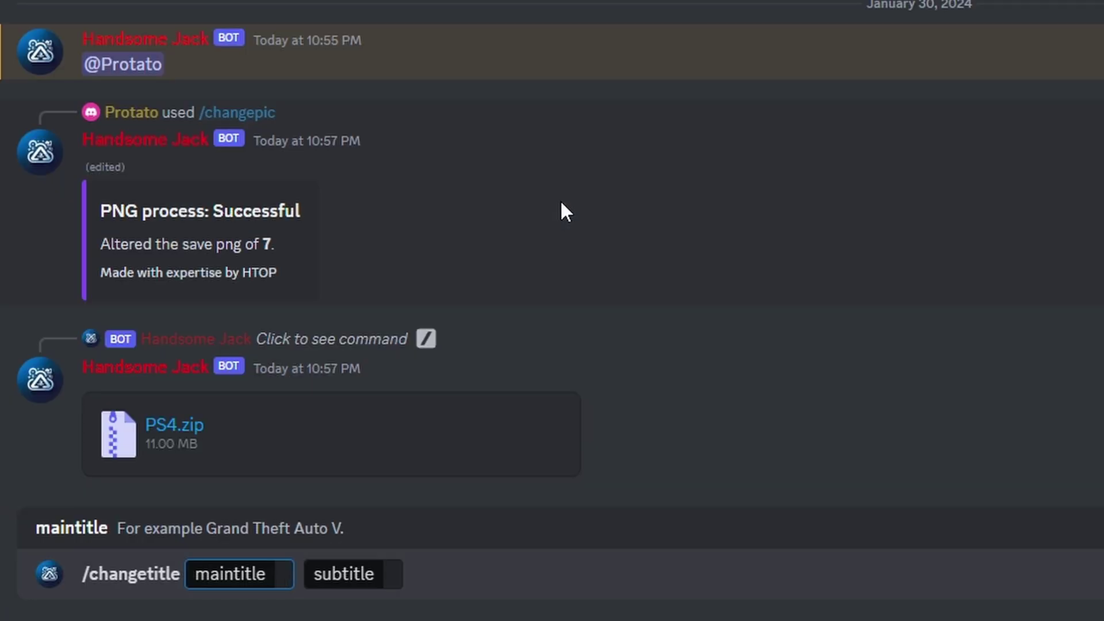
{"action": "type", "text": "F"}
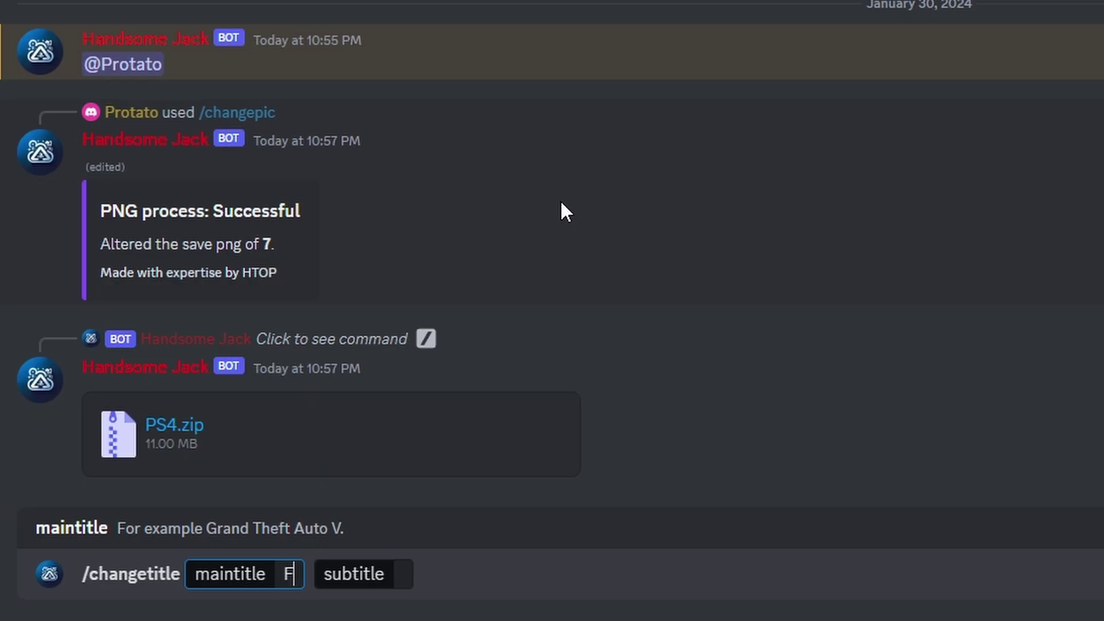
{"action": "type", "text": "artNif"}
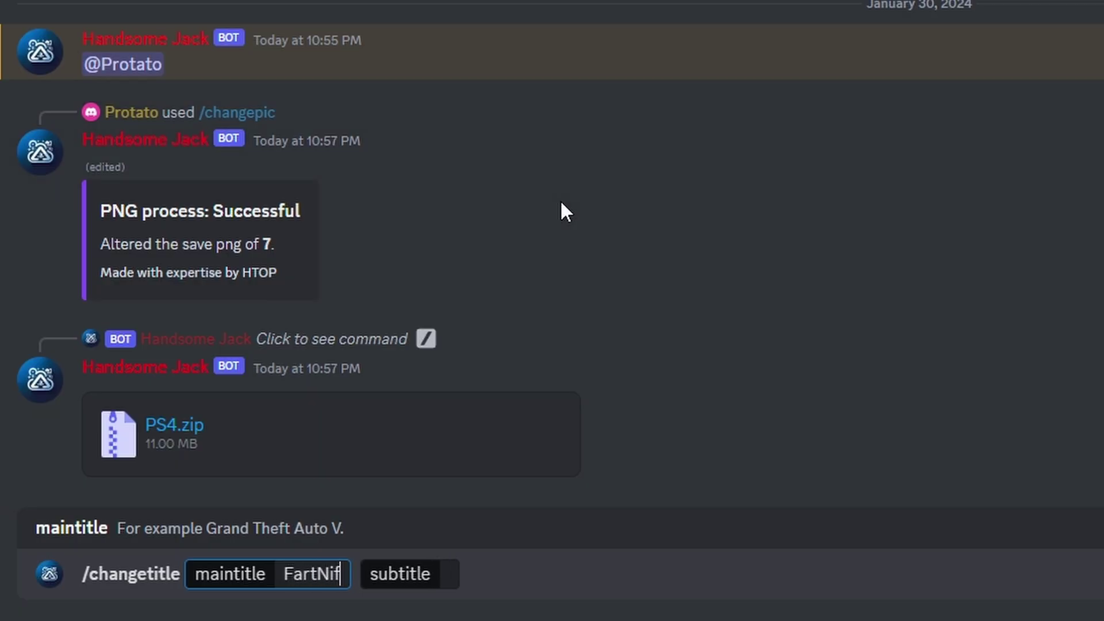
{"action": "type", "text": "fer The V"}
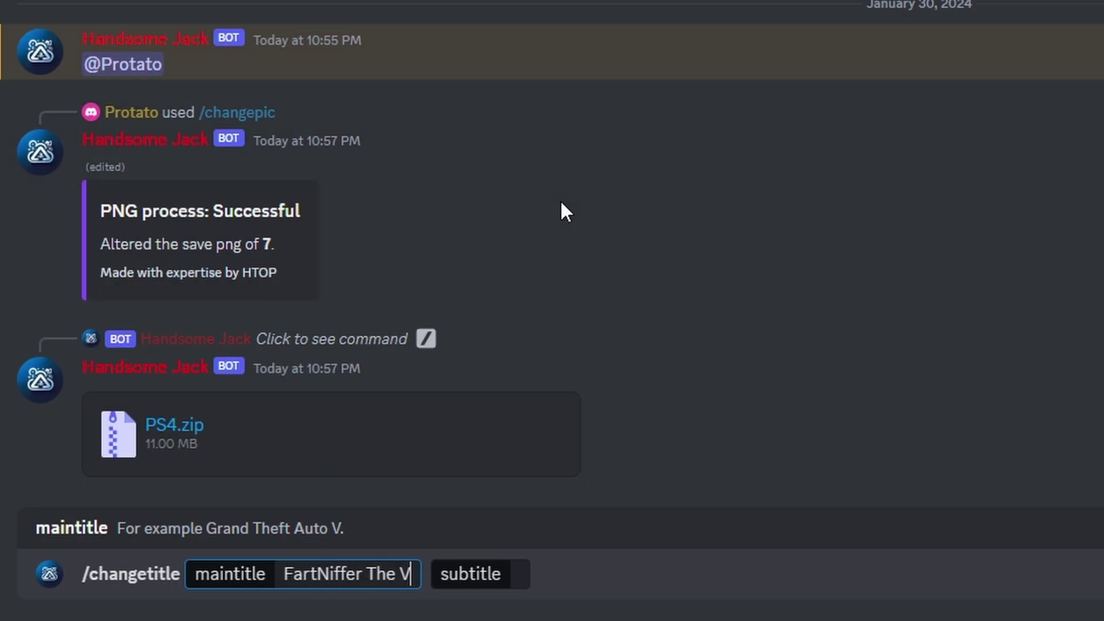
{"action": "type", "text": "ideo Game"}
{"action": "key", "text": "Tab"}
{"action": "type", "text": "100% Farts Sniffed"}
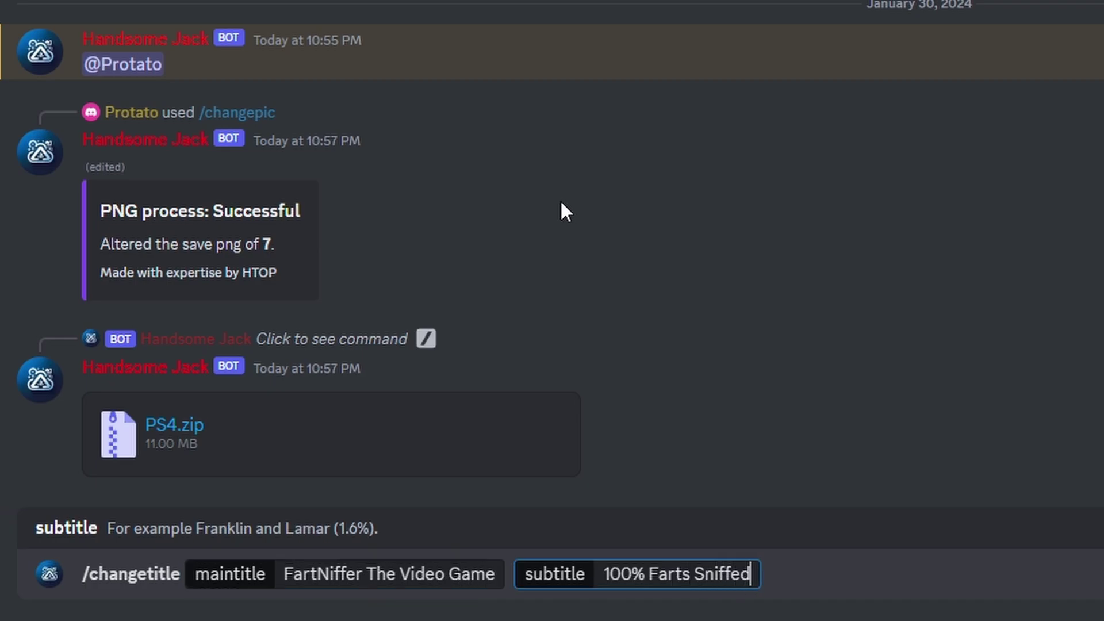
{"action": "key", "text": "Return"}
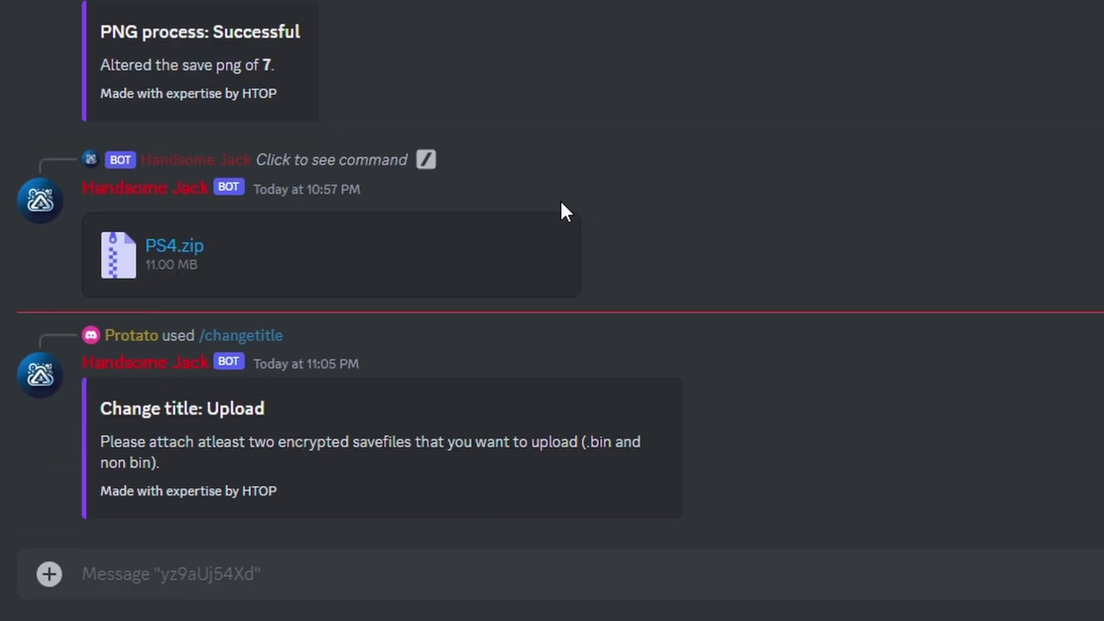
- Upload the save files 7 and 7.bin from the CUSA07823 folder to the thread for the title change
{"action": "left_click", "coordinate": [49, 574]}
{"action": "left_click", "coordinate": [74, 452]}
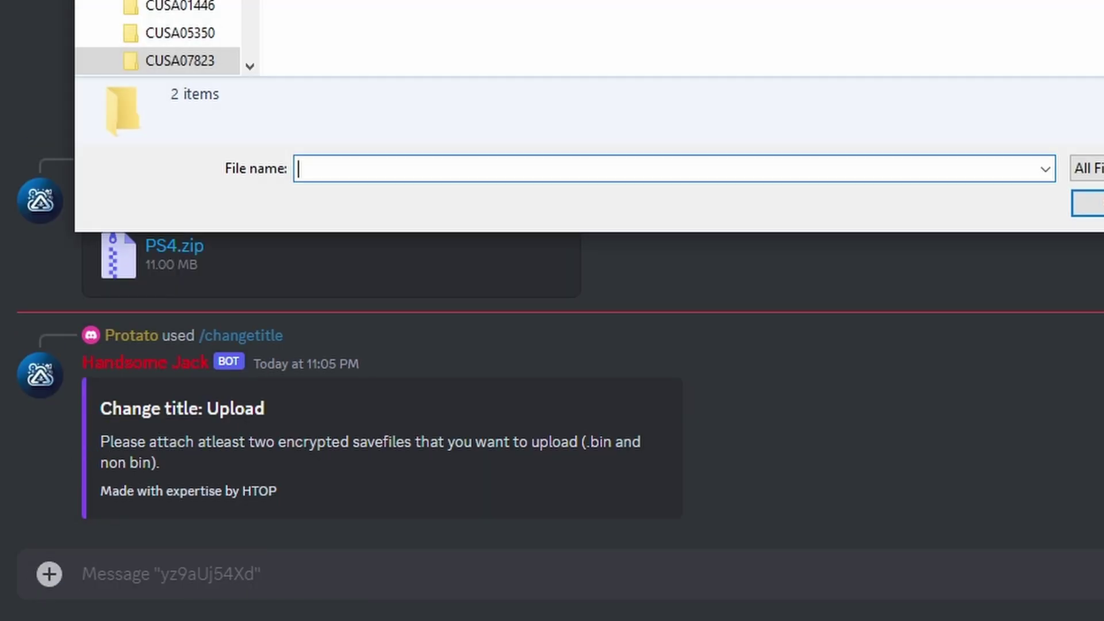
{"action": "key", "text": "ctrl+a"}
{"action": "key", "text": "Return"}
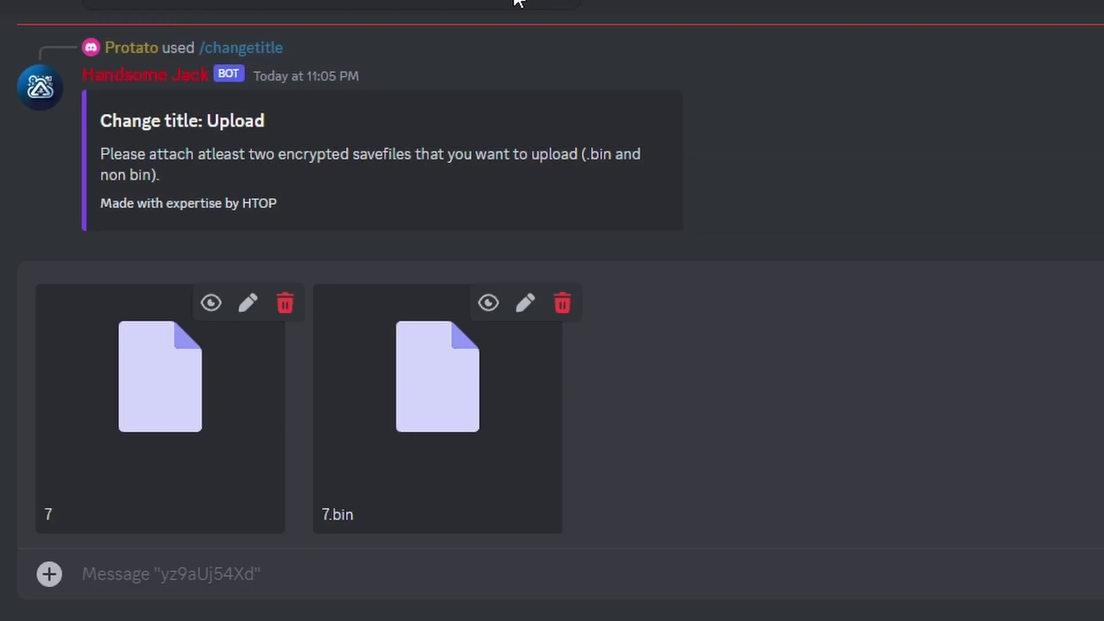
{"action": "key", "text": "Return"}
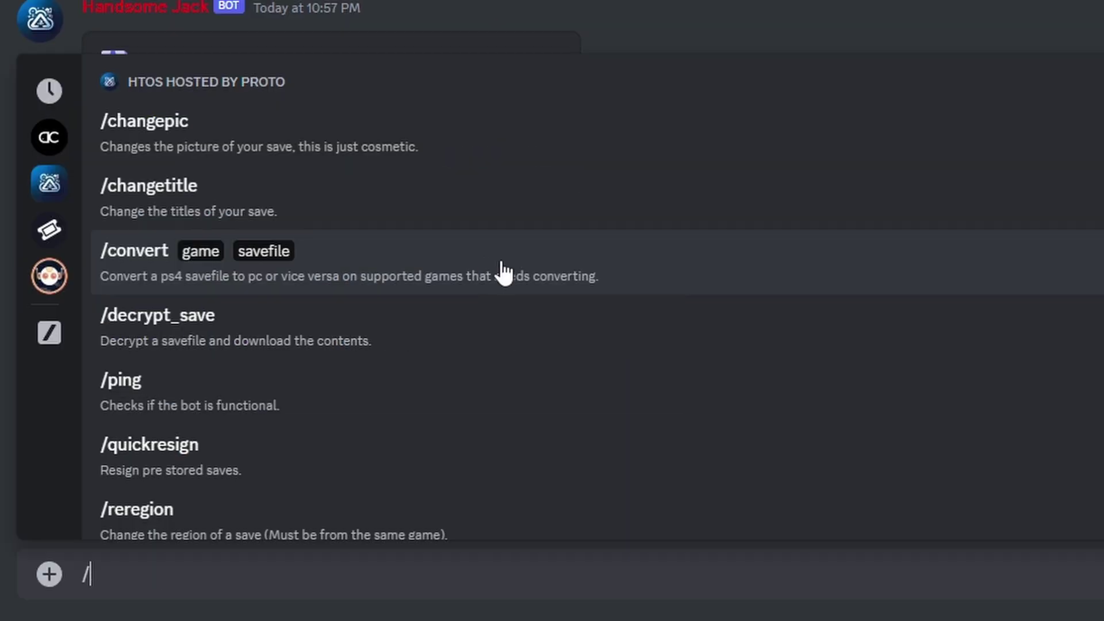
- Start the /convert command with RDR 2 as the game
{"action": "type", "text": "/"}
{"action": "left_click", "coordinate": [534, 266]}
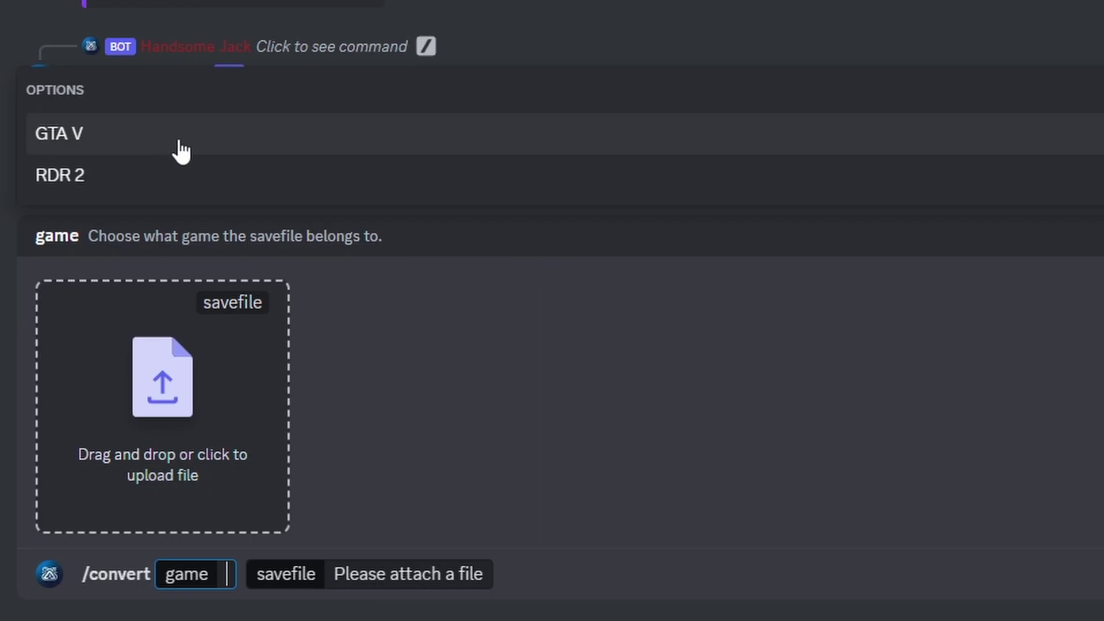
{"action": "left_click", "coordinate": [222, 175]}
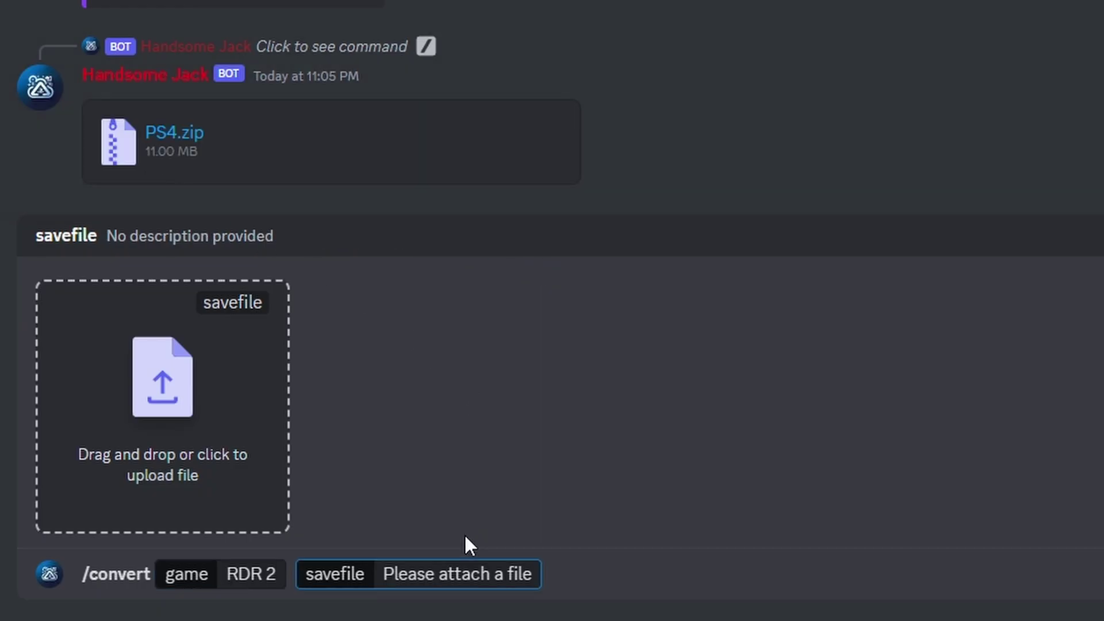
- Attach file 7 from the savedata0 folder on the Desktop as the savefile and run the conversion
{"action": "left_click", "coordinate": [680, 572]}
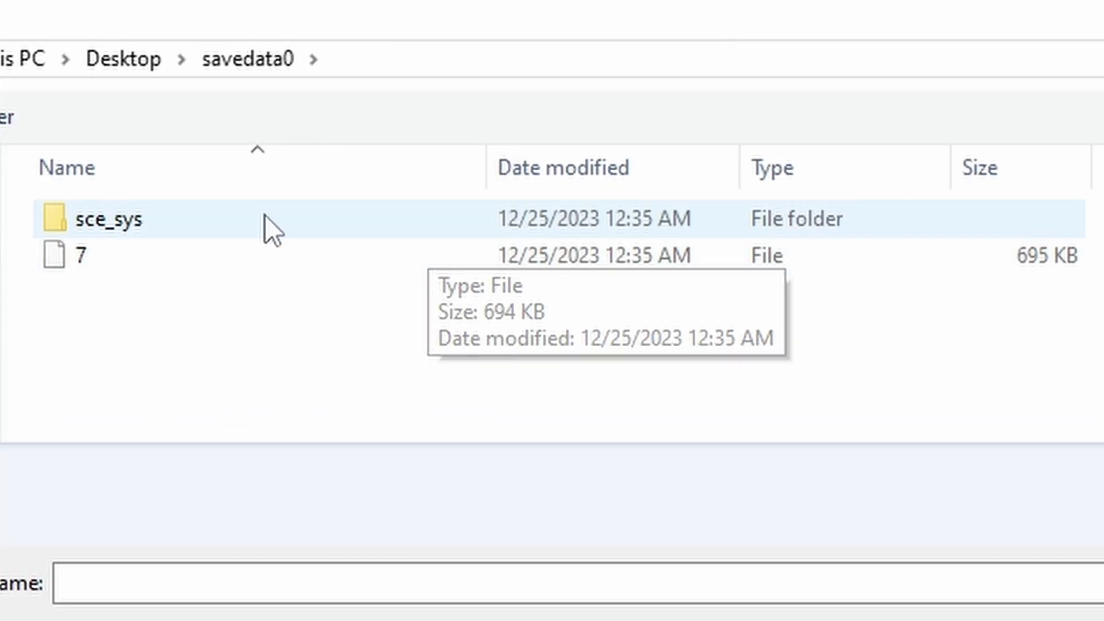
{"action": "double_click", "coordinate": [208, 221]}
{"action": "key", "text": "BackSpace"}
{"action": "left_click", "coordinate": [190, 258]}
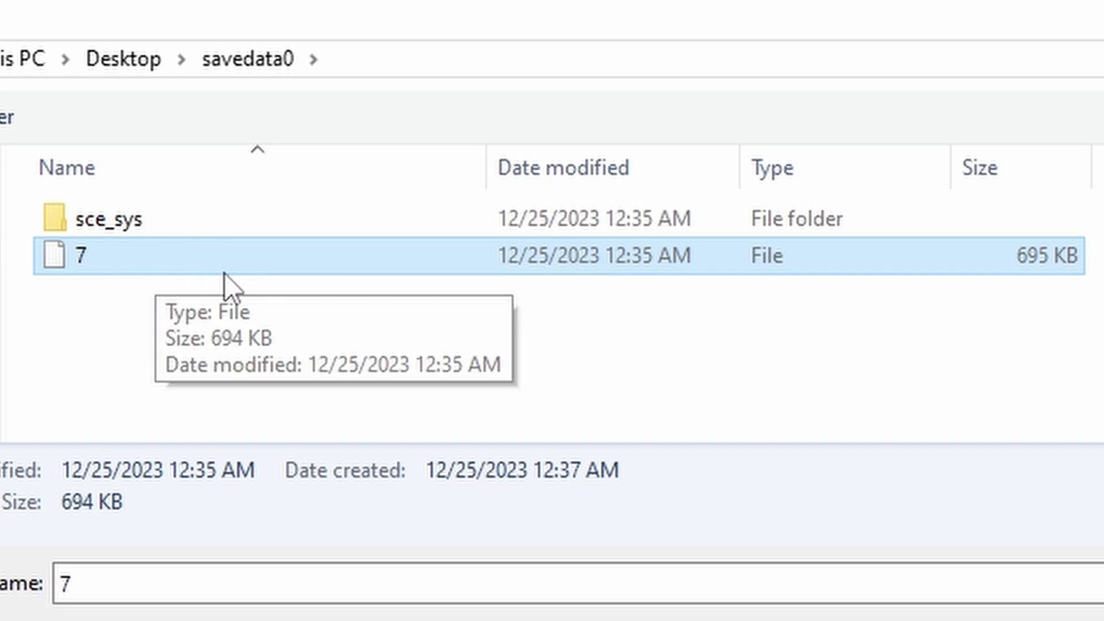
{"action": "double_click", "coordinate": [187, 269]}
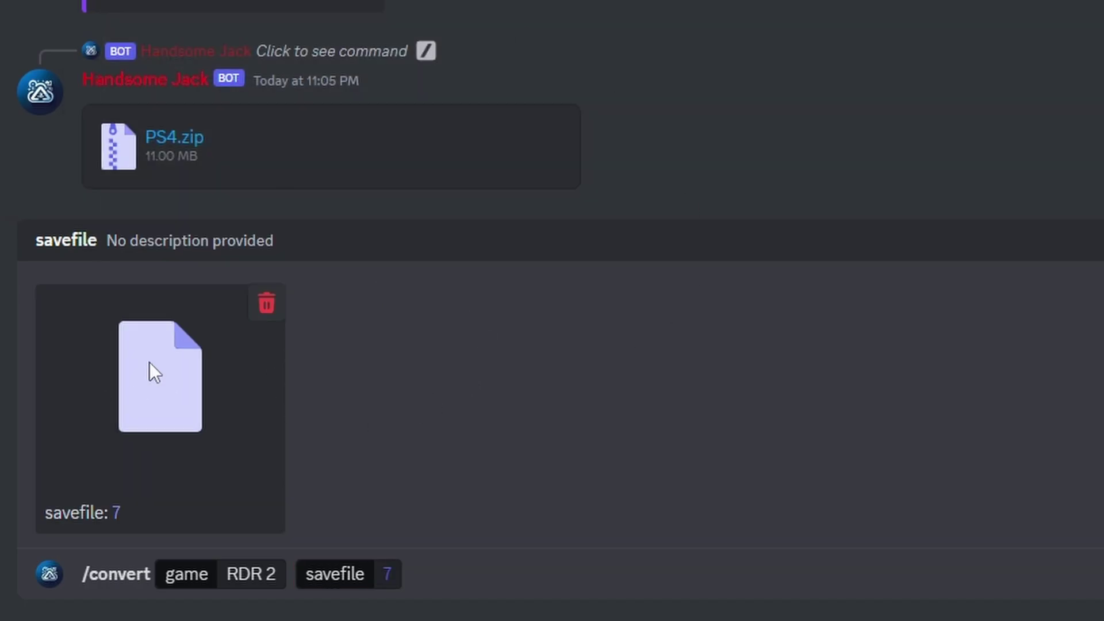
{"action": "key", "text": "Return"}
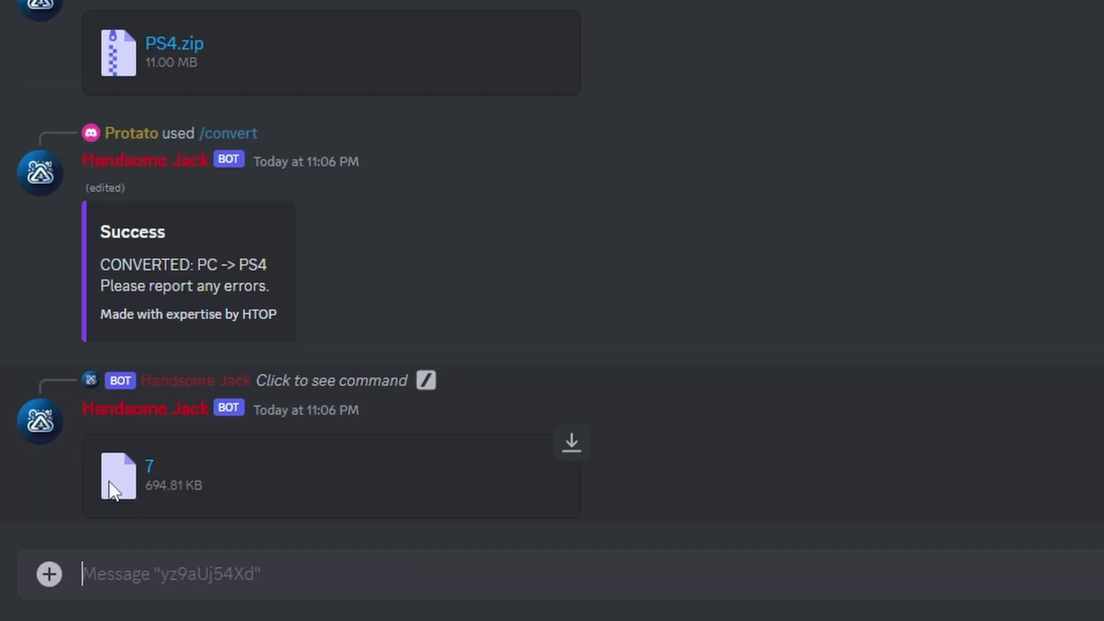
- Run the /decrypt_save command with include_sce_sys set to True
{"action": "type", "text": "/"}
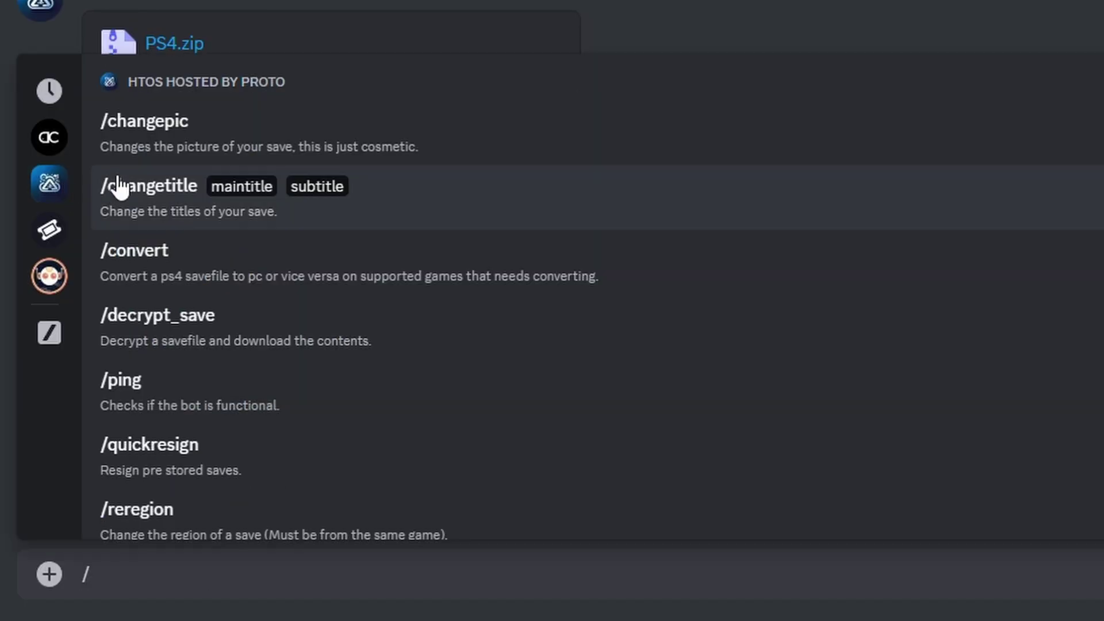
{"action": "left_click", "coordinate": [473, 329]}
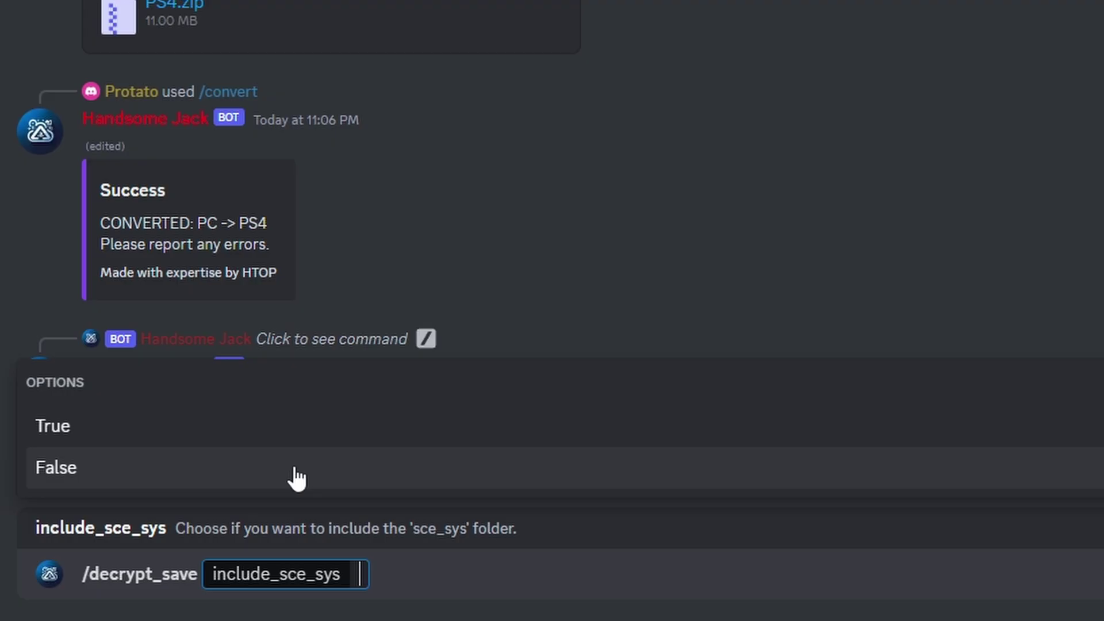
{"action": "left_click", "coordinate": [265, 432]}
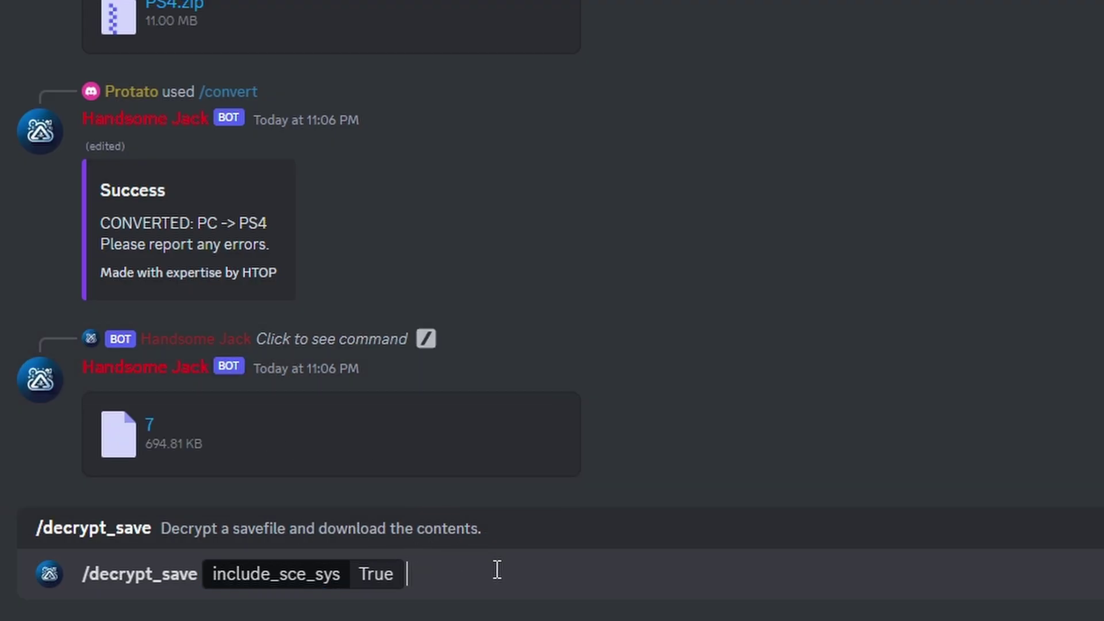
{"action": "key", "text": "Return"}
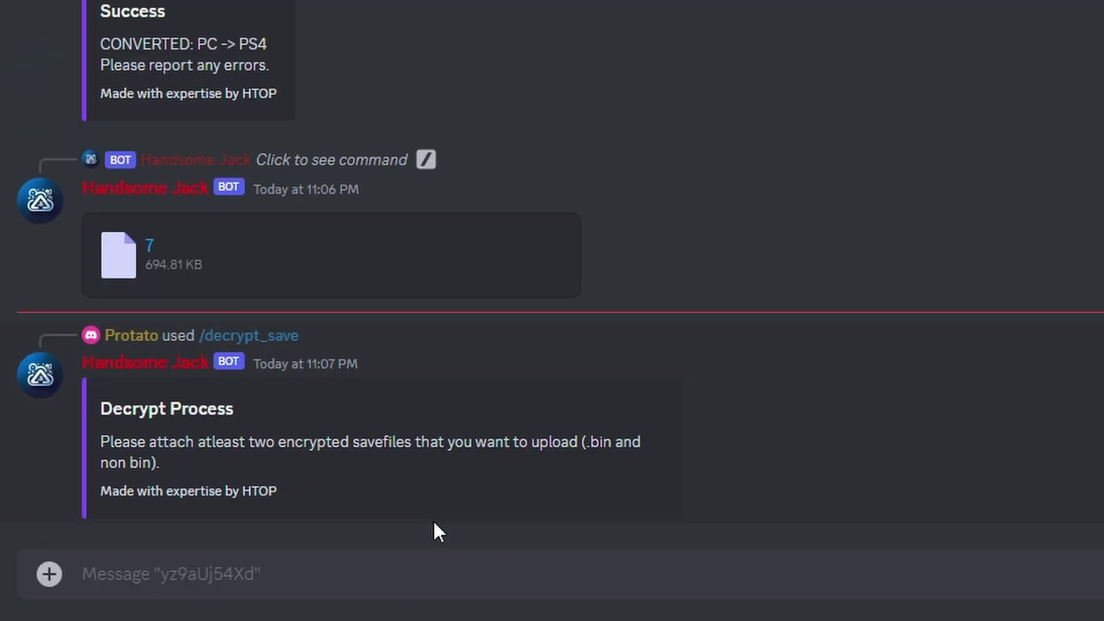
- Provide the encrypted save files in the Decrypted format and open the dec_7_CUSA07823.zip download
{"action": "left_click", "coordinate": [48, 574]}
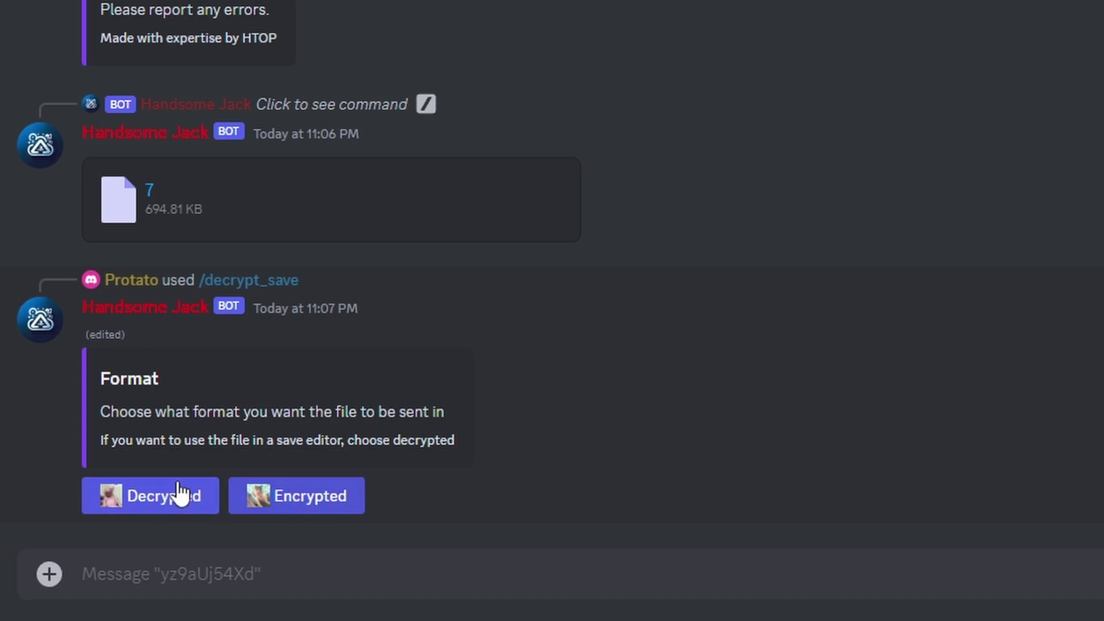
{"action": "left_click", "coordinate": [158, 501]}
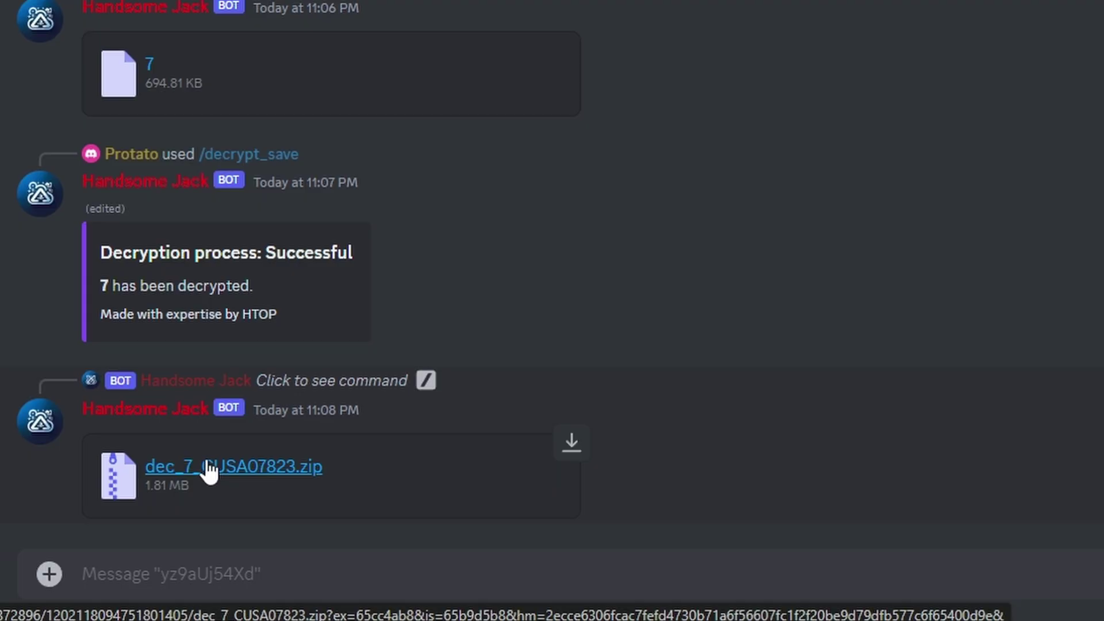
{"action": "left_click", "coordinate": [208, 465]}
{"action": "key", "text": "Escape"}
- Run the /ping command to check whether the bot is functional
{"action": "type", "text": "/"}
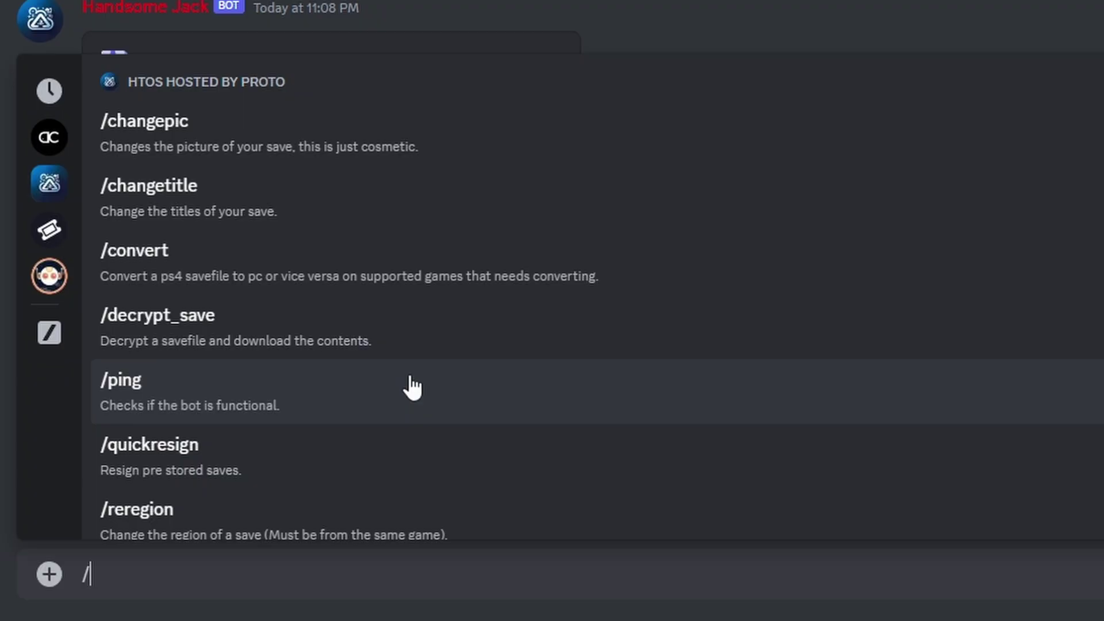
{"action": "left_click", "coordinate": [412, 386]}
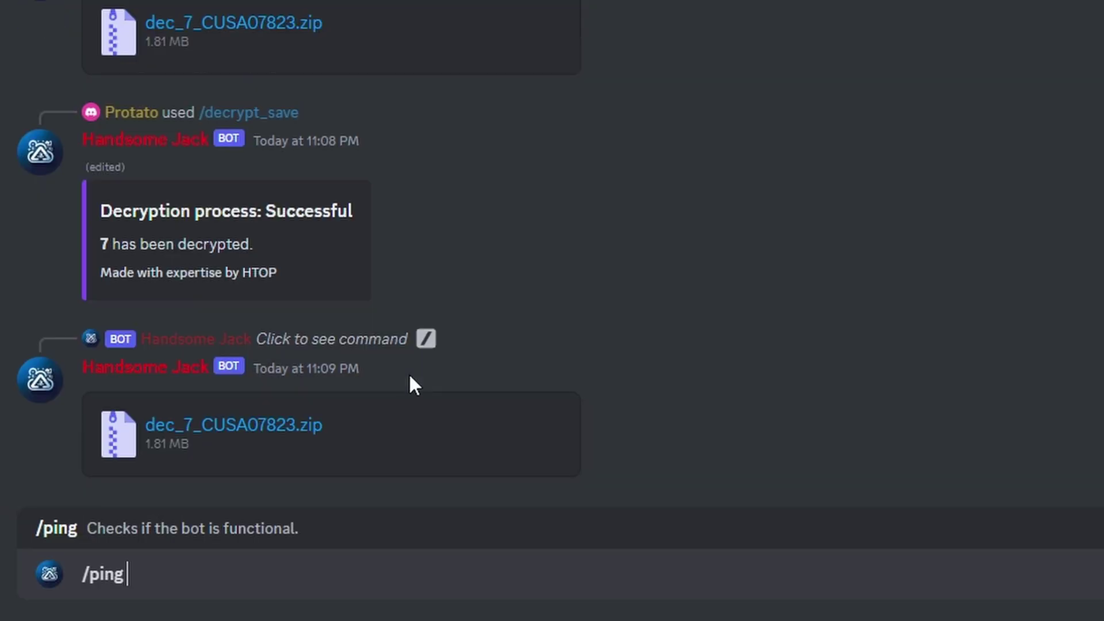
{"action": "key", "text": "Return"}
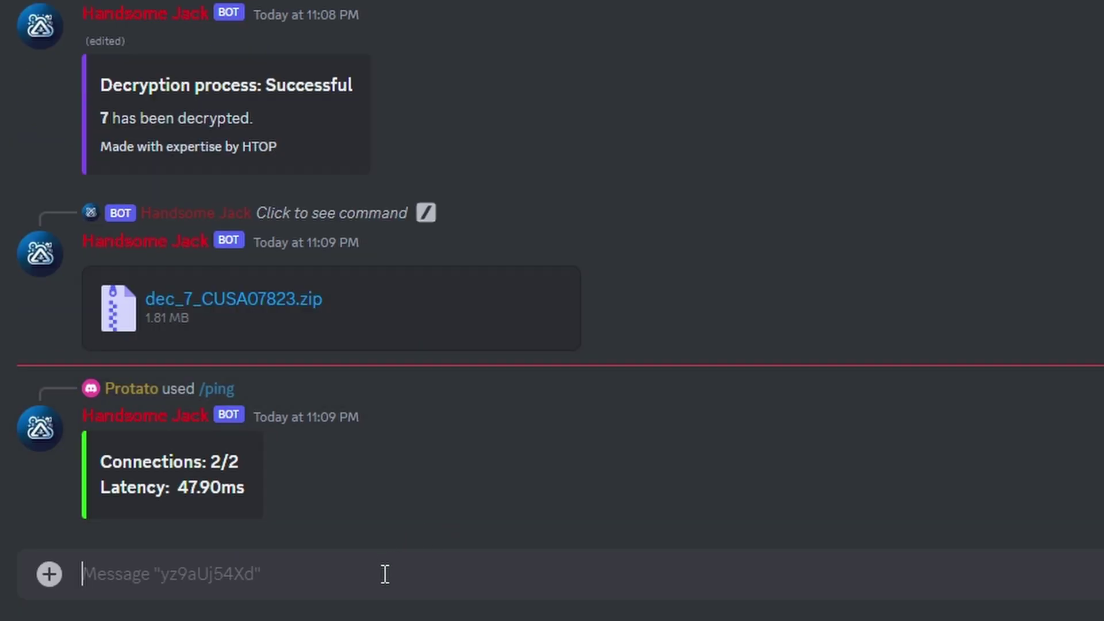
- Run the /quickresign command with the PlayStation Network username and reply with 1 as the save number
{"action": "type", "text": "/"}
{"action": "scroll", "coordinate": [409, 343], "scroll_direction": "down", "scroll_amount": 10}
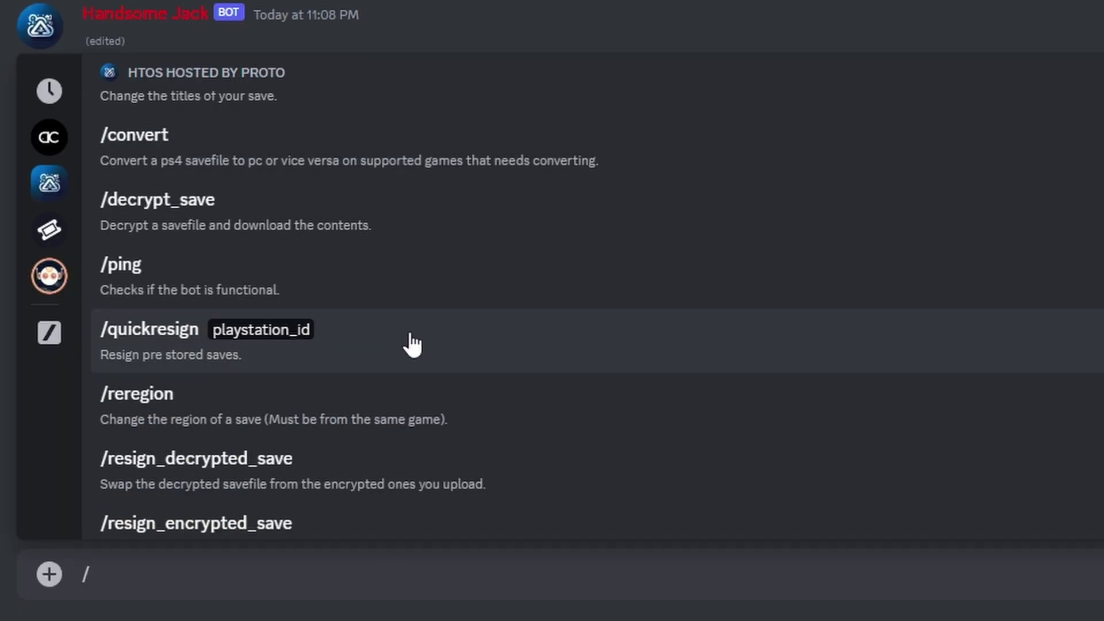
{"action": "left_click", "coordinate": [421, 345]}
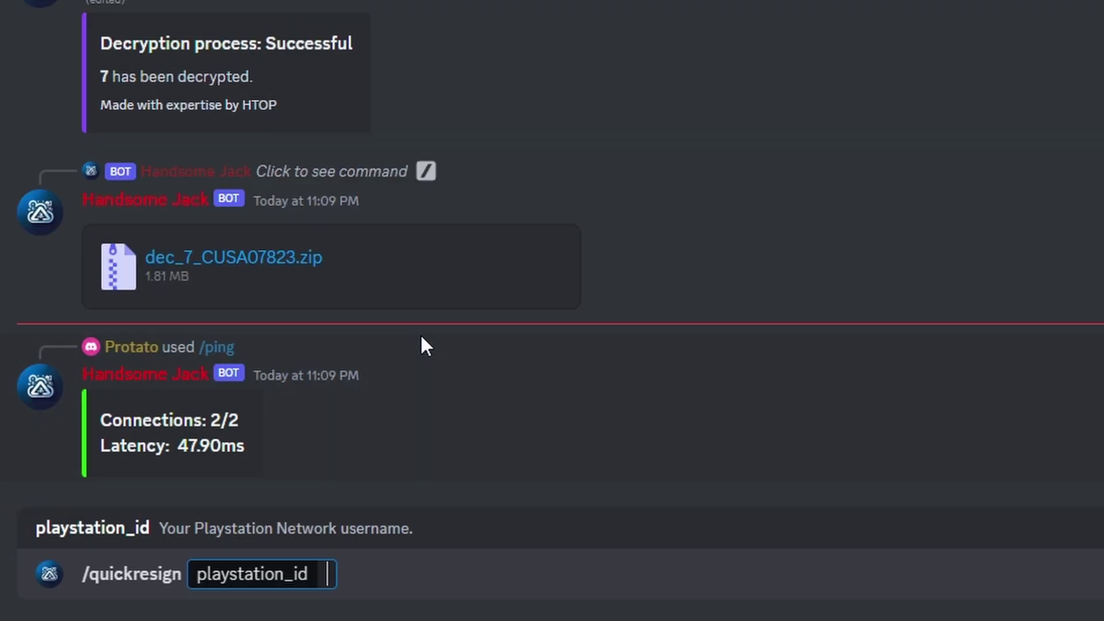
{"action": "type", "text": "ProtoBuffers"}
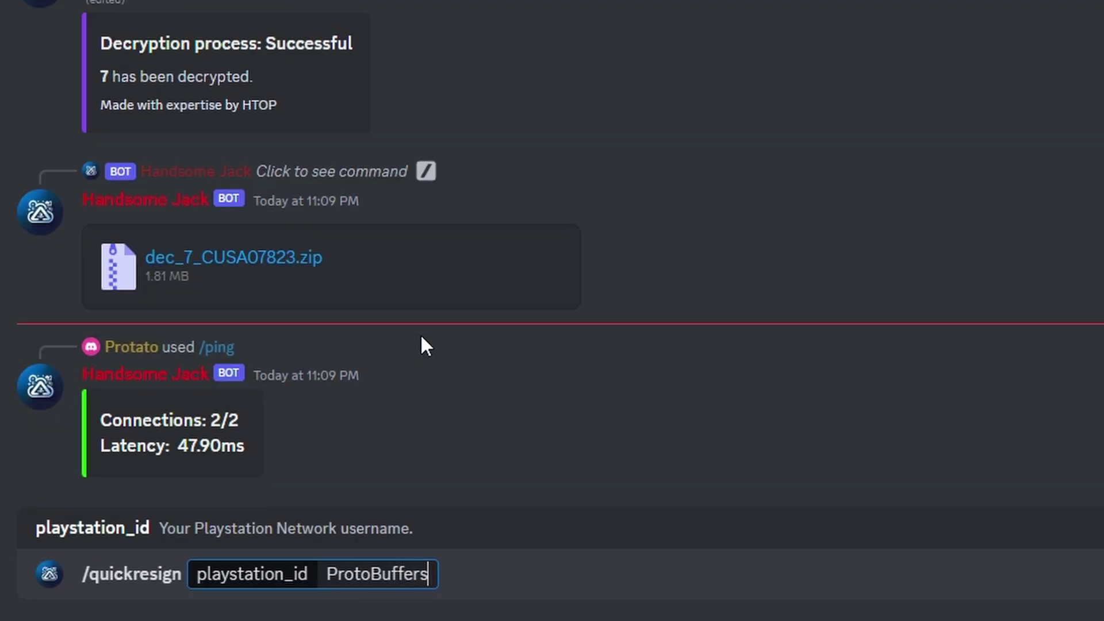
{"action": "key", "text": "Return"}
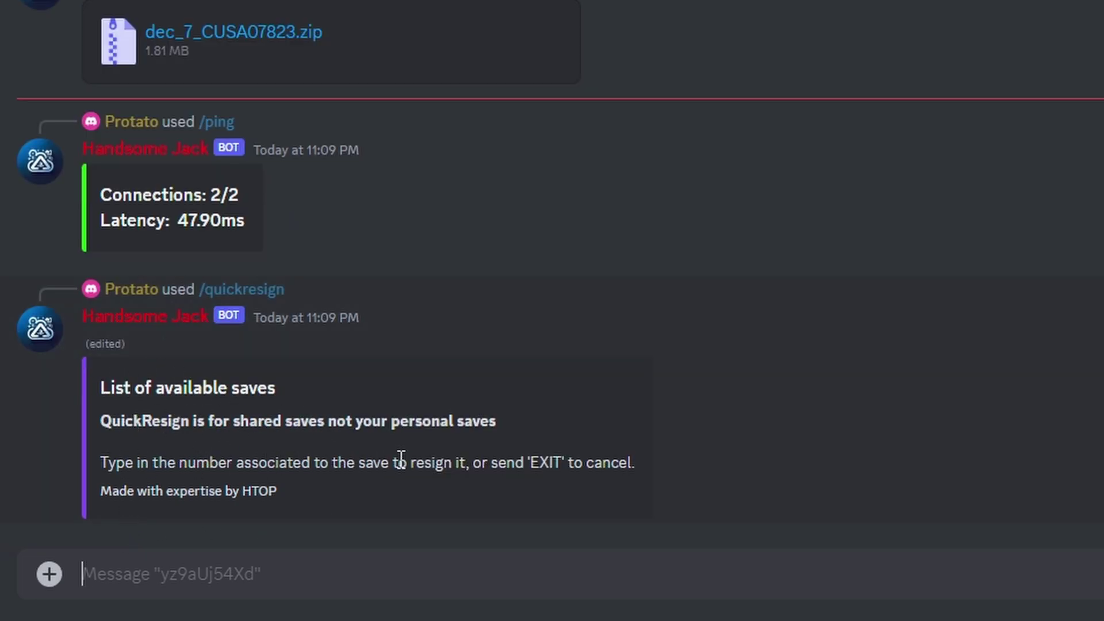
{"action": "type", "text": "1"}
{"action": "key", "text": "Return"}
- Run the /reregion command with the PlayStation Network username as playstation_id
{"action": "type", "text": "/"}
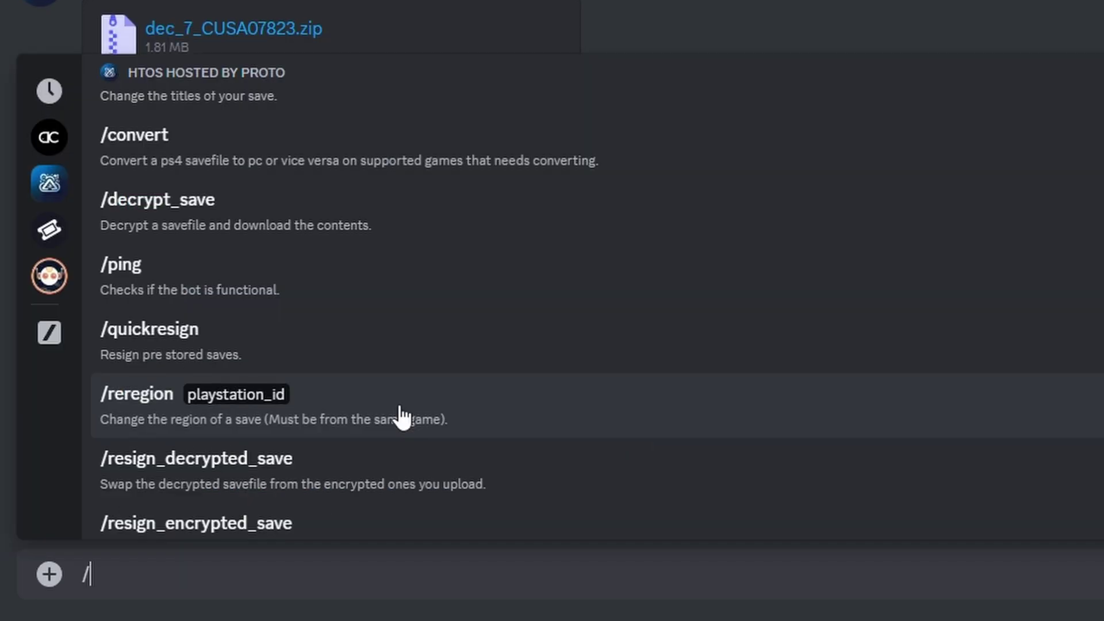
{"action": "left_click", "coordinate": [402, 414]}
{"action": "type", "text": "ProtoBuffers"}
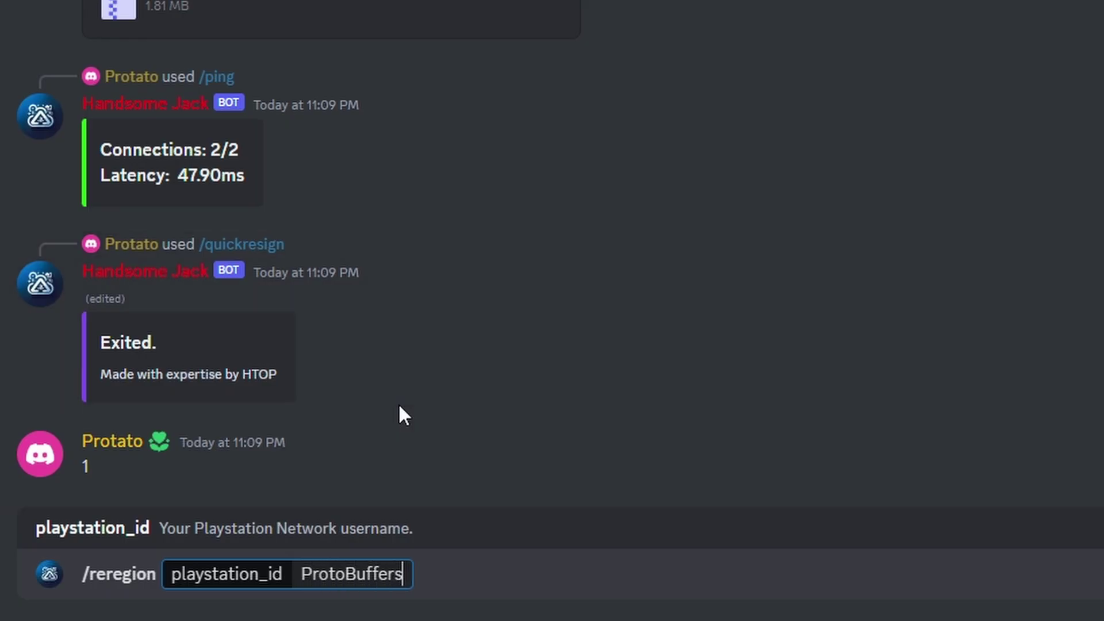
{"action": "key", "text": "Return"}
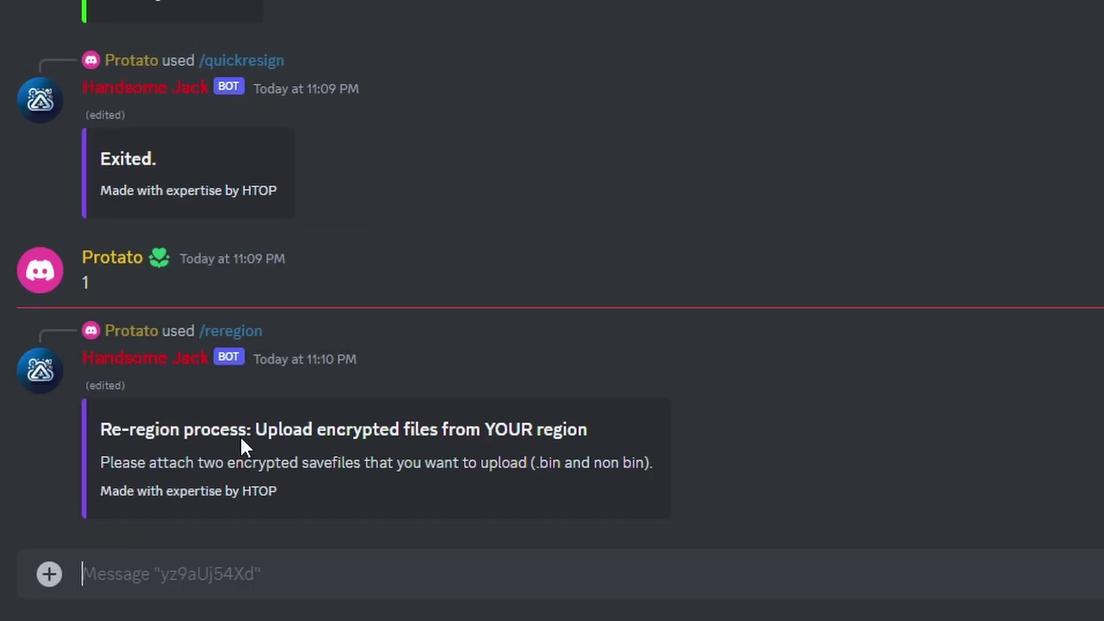
- Upload the encrypted savefiles 7 and 7.bin for the own region and again for the foreign region
{"action": "left_click", "coordinate": [46, 573]}
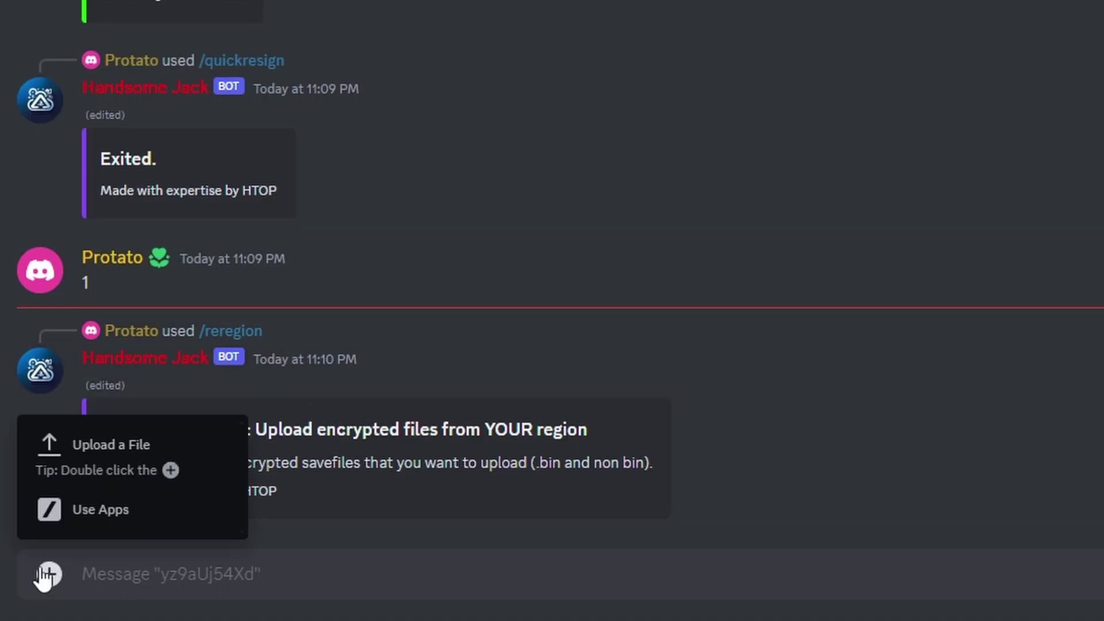
{"action": "left_click", "coordinate": [163, 465]}
{"action": "key", "text": "ctrl+a"}
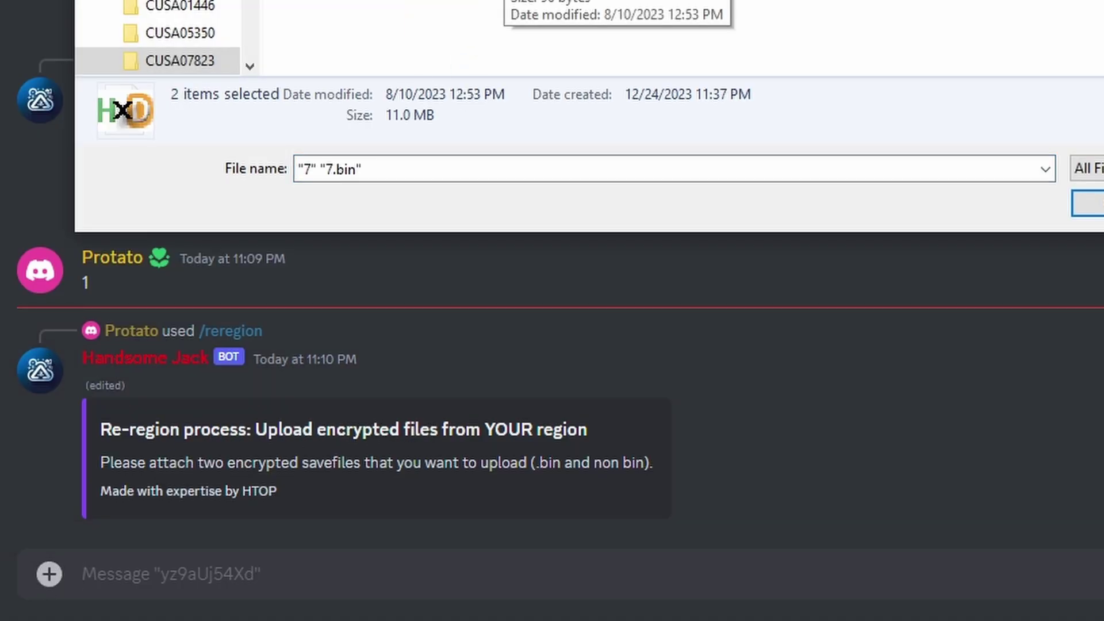
{"action": "key", "text": "Return"}
{"action": "key", "text": "Return"}
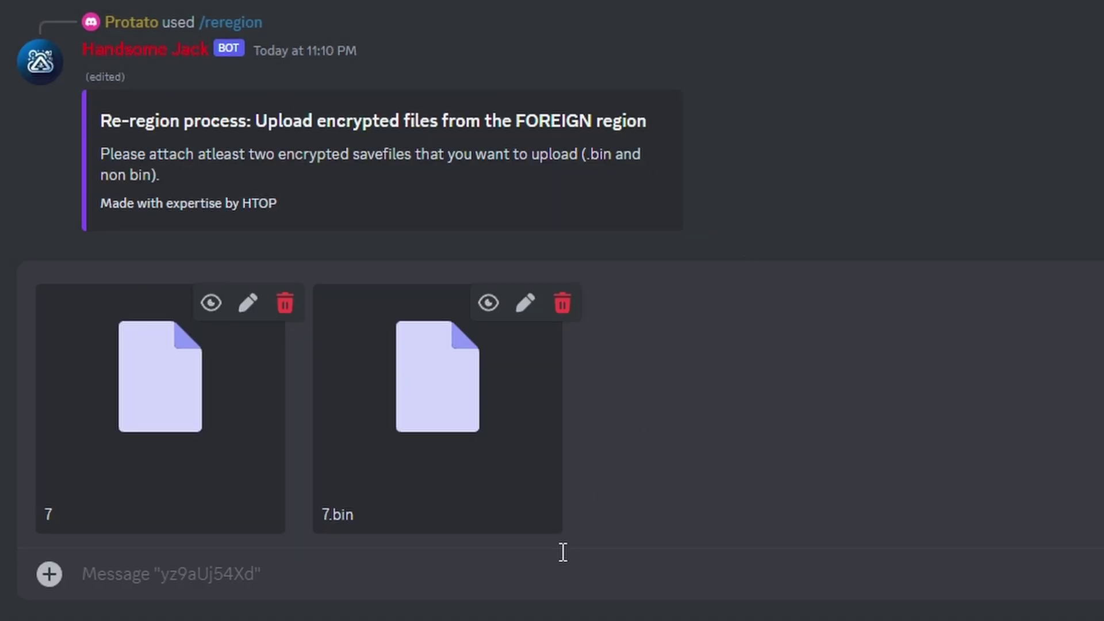
{"action": "key", "text": "Return"}
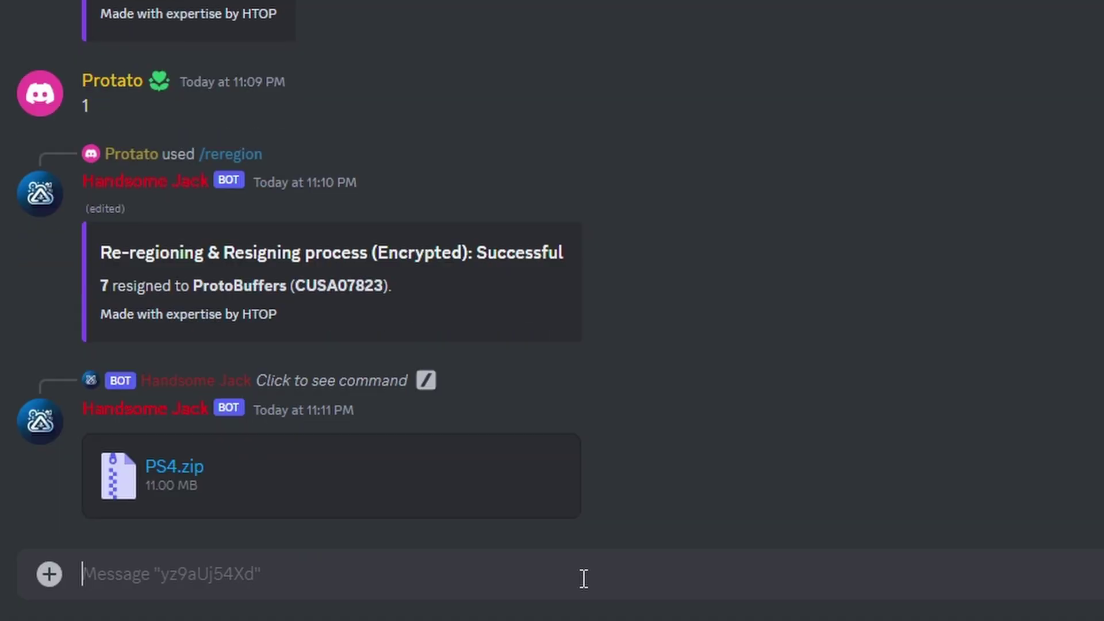
- Run /resign_decrypted_save with the PlayStation Network username, upload_individually False and include_sce_sys False, and upload the requested savefiles
{"action": "type", "text": "/"}
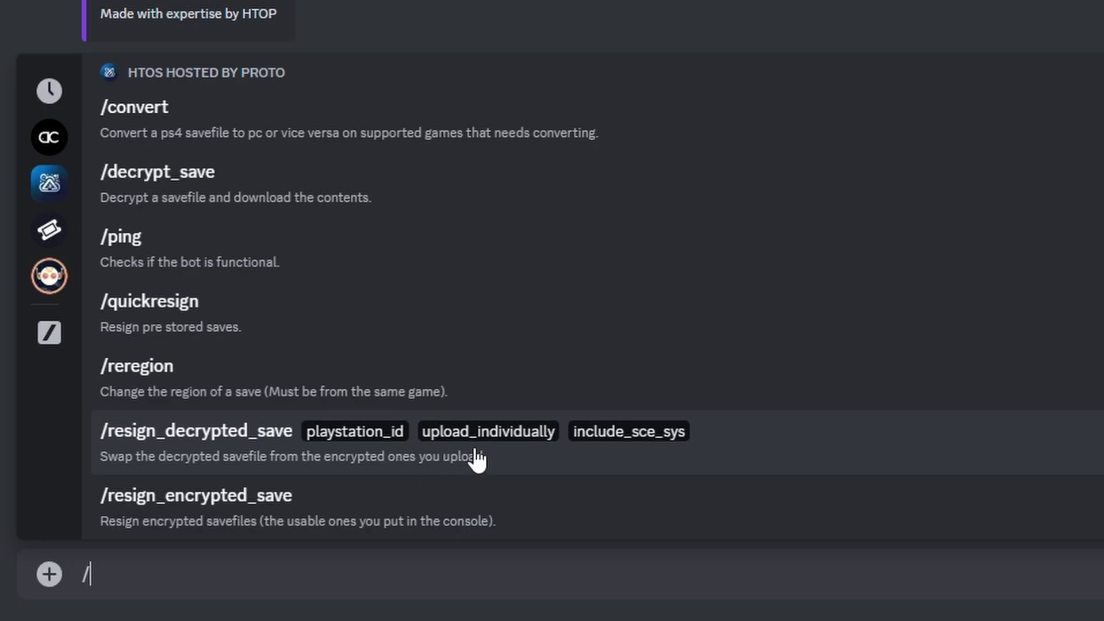
{"action": "left_click", "coordinate": [515, 452]}
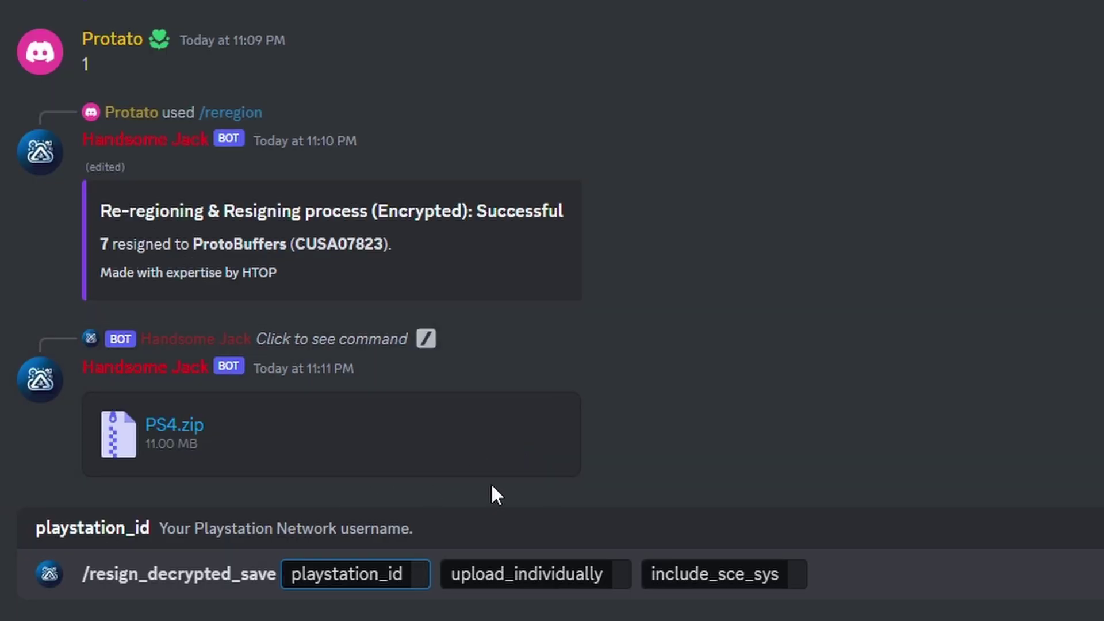
{"action": "type", "text": "ProtoBuffers"}
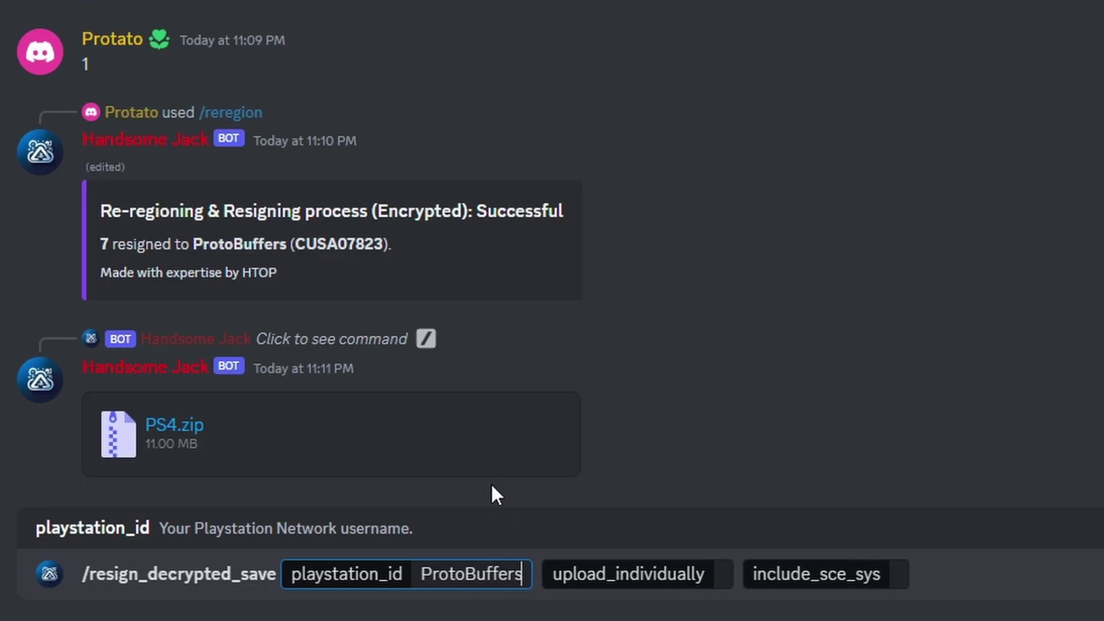
{"action": "key", "text": "Tab"}
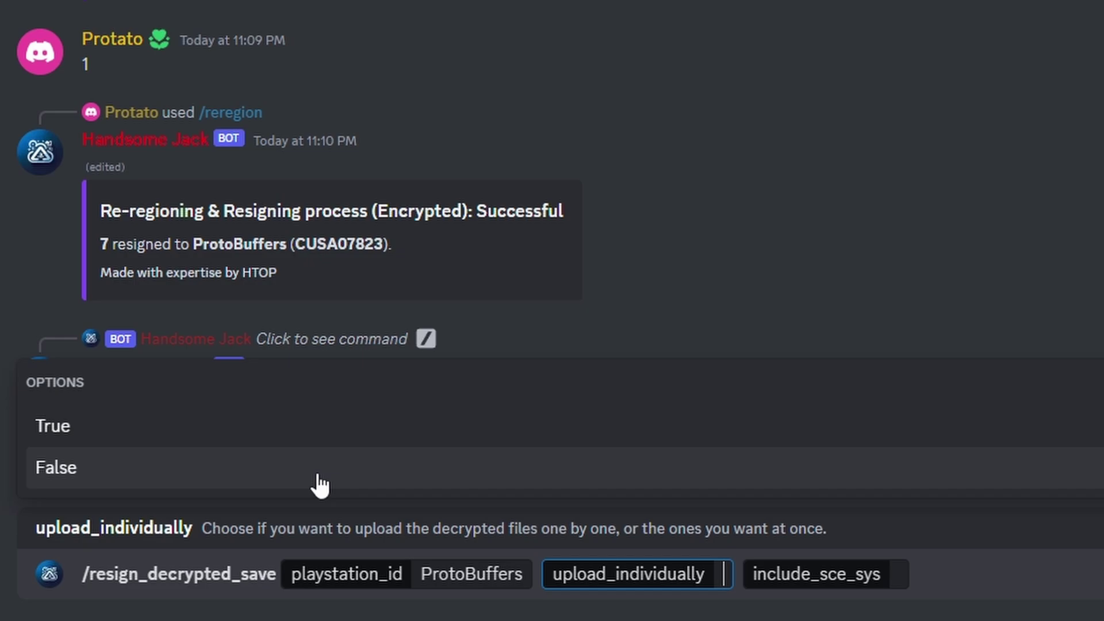
{"action": "left_click", "coordinate": [158, 469]}
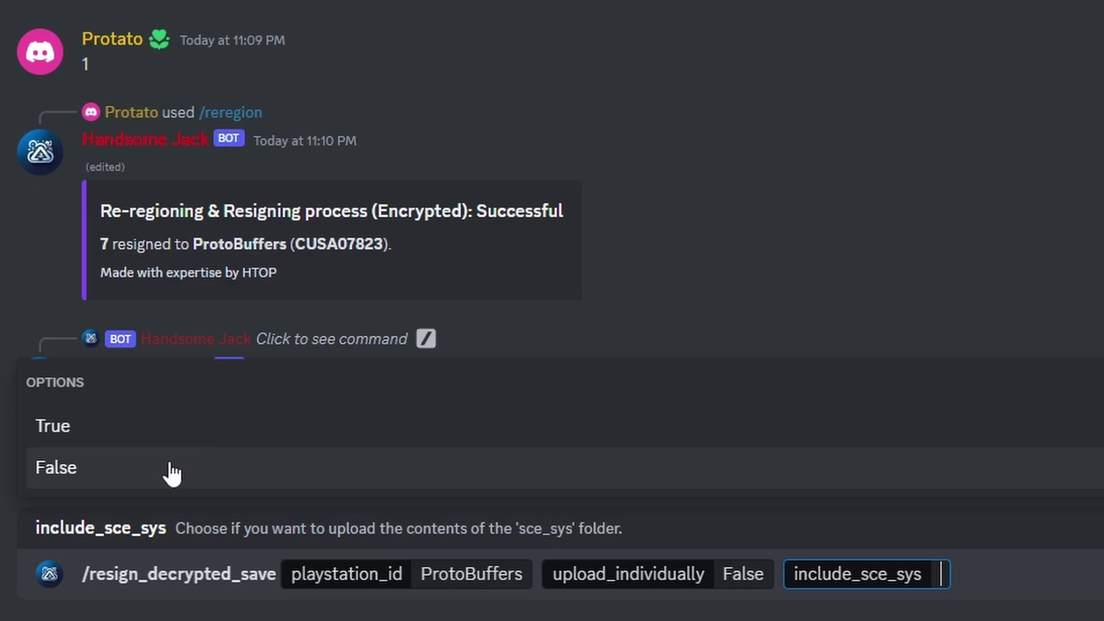
{"action": "left_click", "coordinate": [236, 475]}
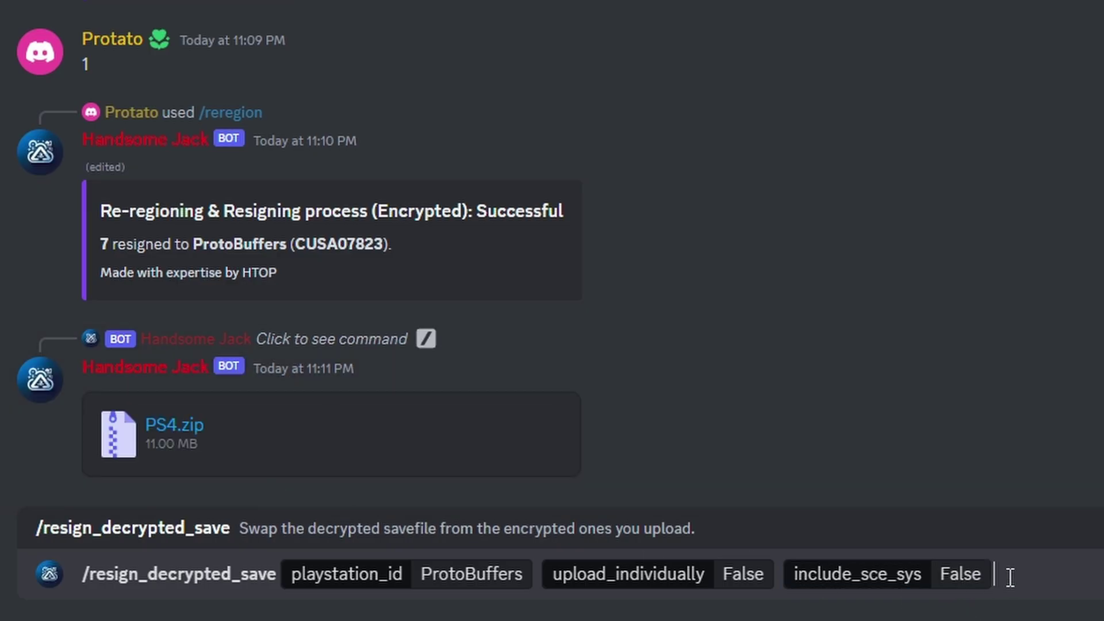
{"action": "key", "text": "Return"}
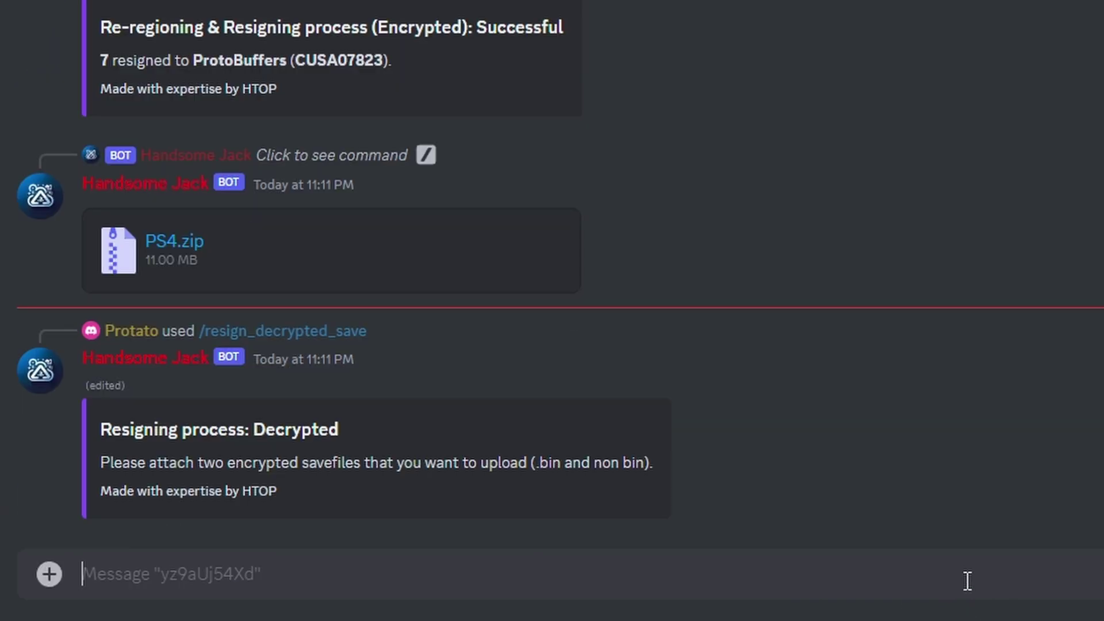
{"action": "left_click", "coordinate": [48, 573]}
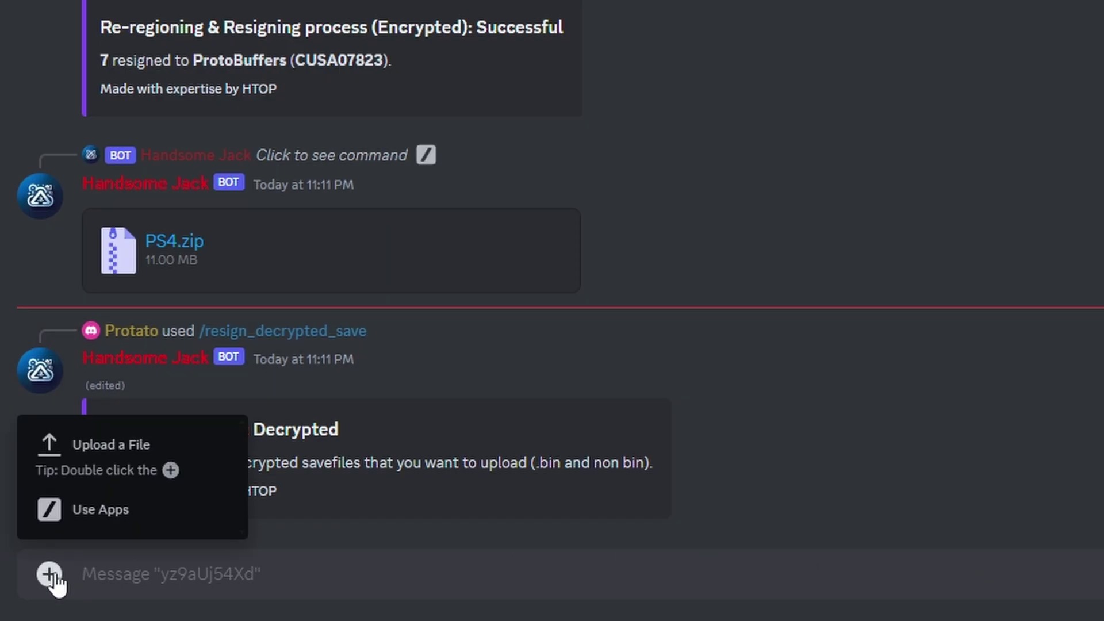
{"action": "left_click", "coordinate": [116, 465]}
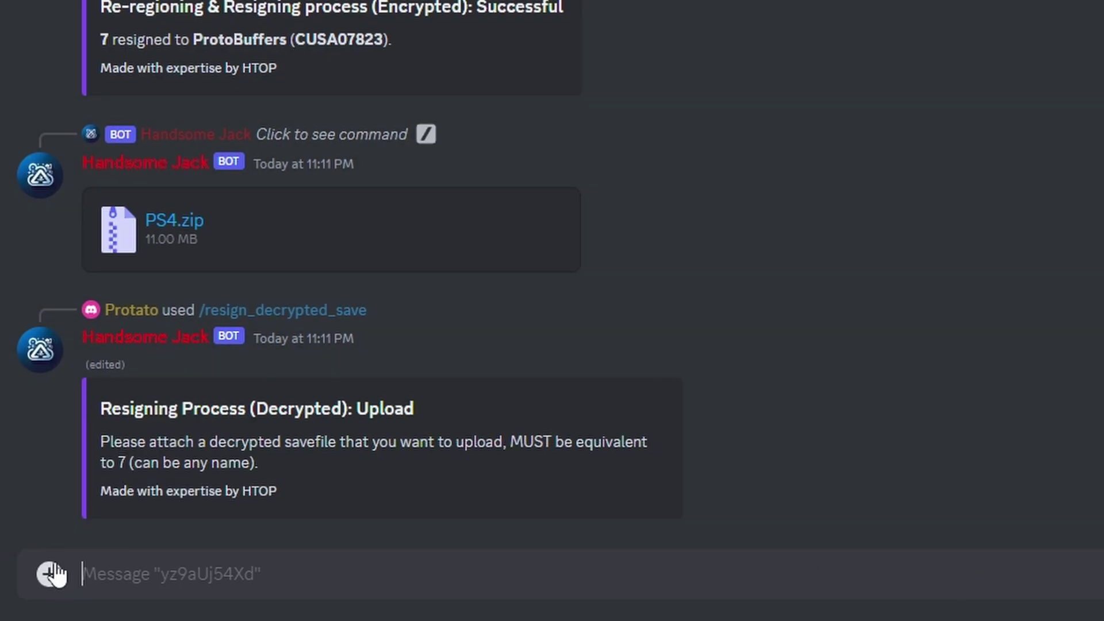
- Run the /resign_encrypted_save command with the PlayStation Network username as playstation_id
{"action": "type", "text": "/"}
{"action": "left_click", "coordinate": [455, 486]}
{"action": "type", "text": "P"}
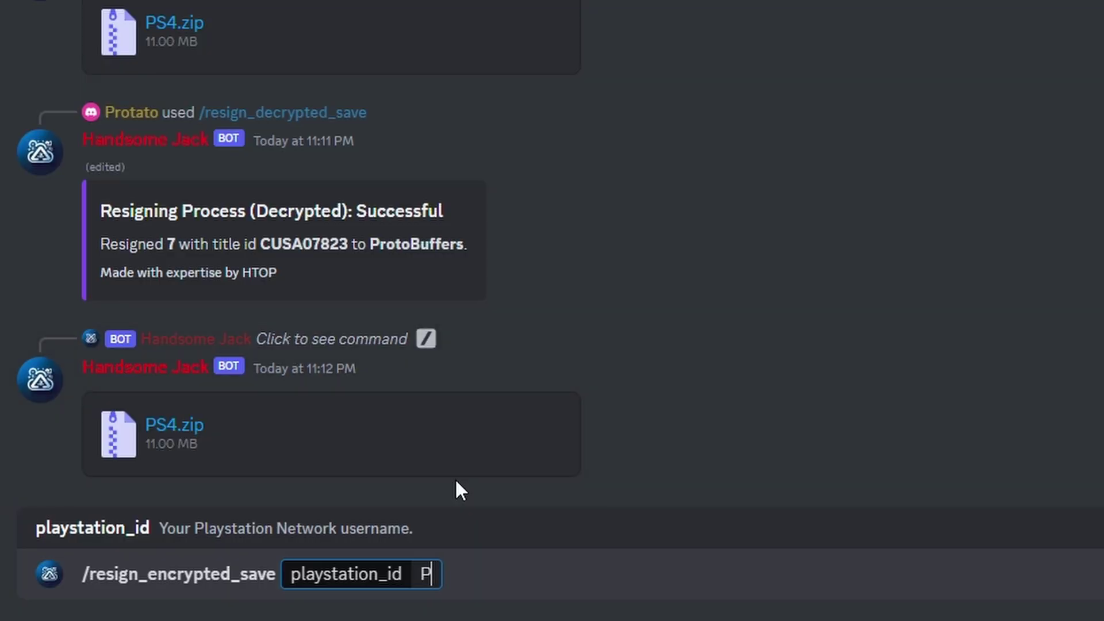
{"action": "type", "text": "rotoBuffers"}
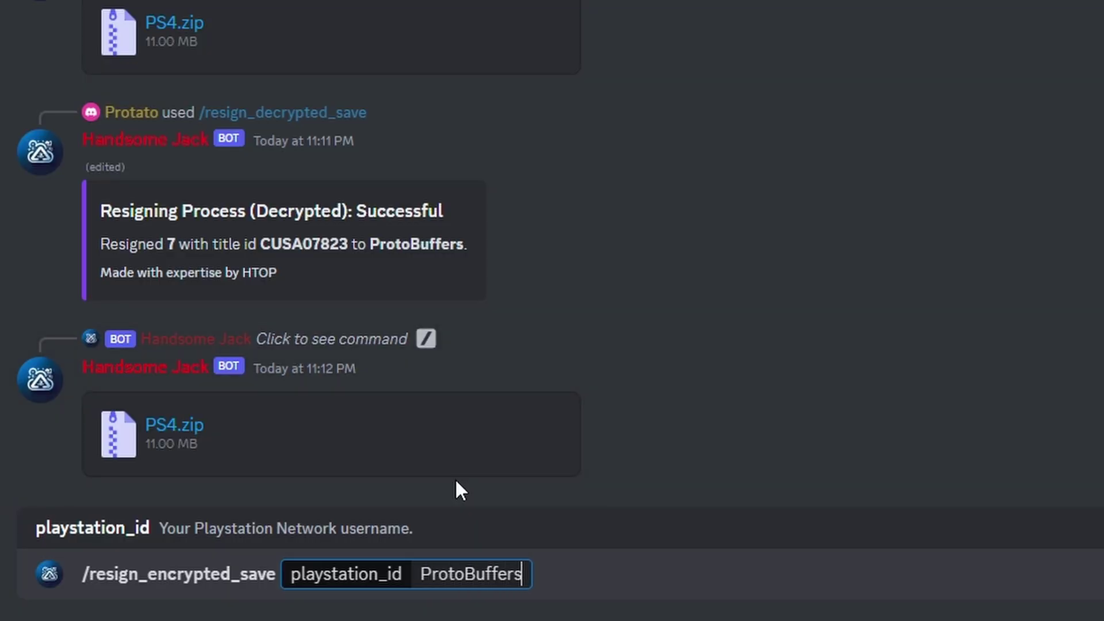
{"action": "key", "text": "Return"}
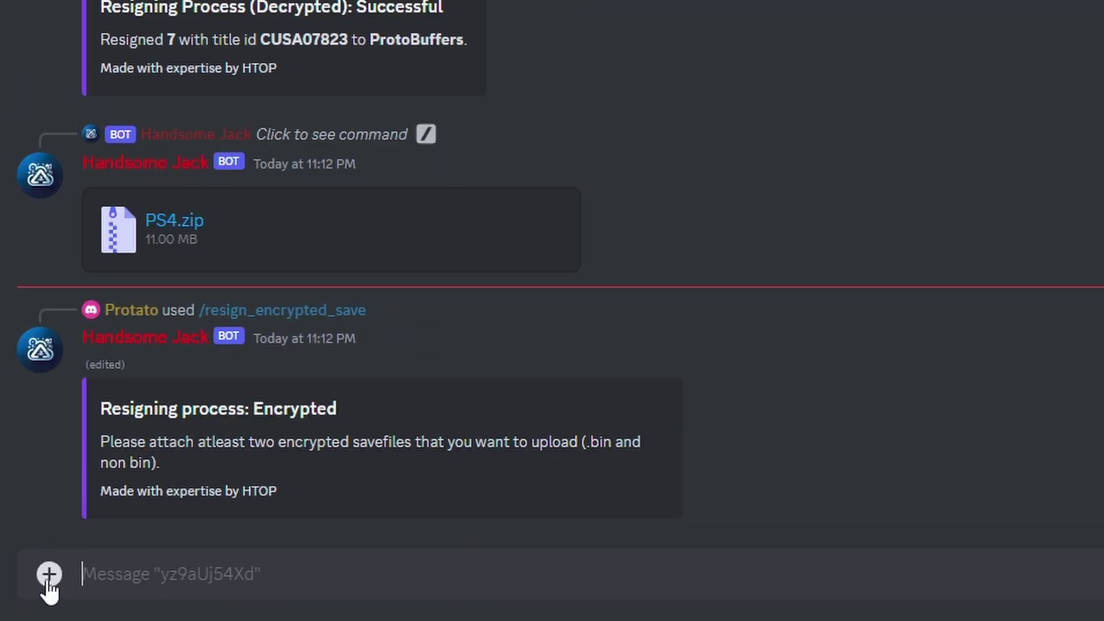
- Upload the encrypted savefiles 7 and 7.bin for the encrypted resigning process
{"action": "left_click", "coordinate": [49, 574]}
{"action": "left_click", "coordinate": [92, 453]}
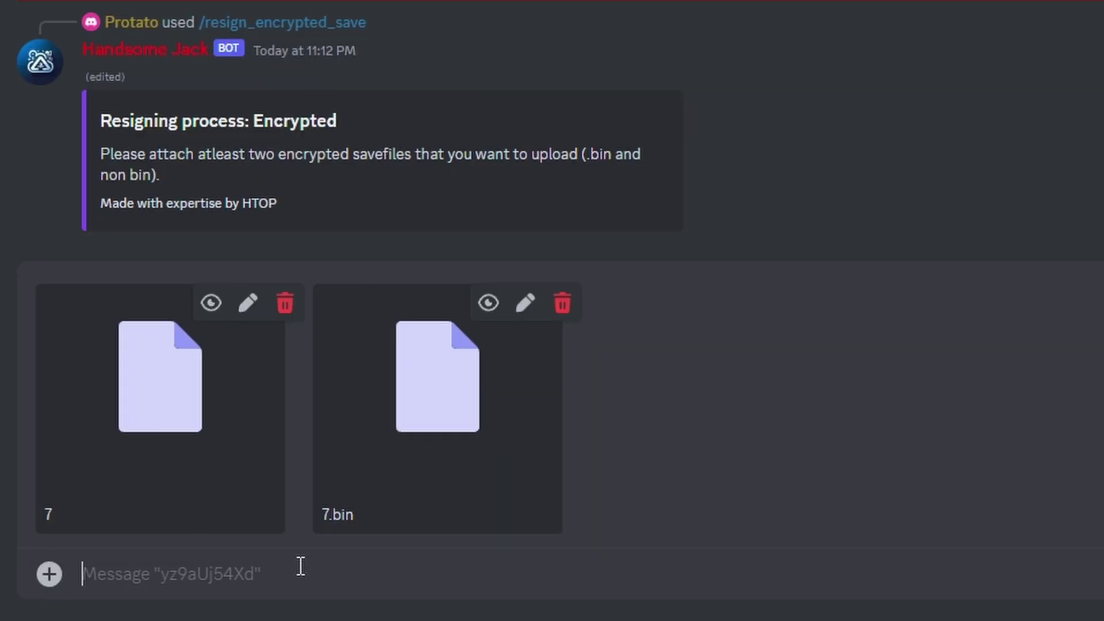
{"action": "key", "text": "Return"}
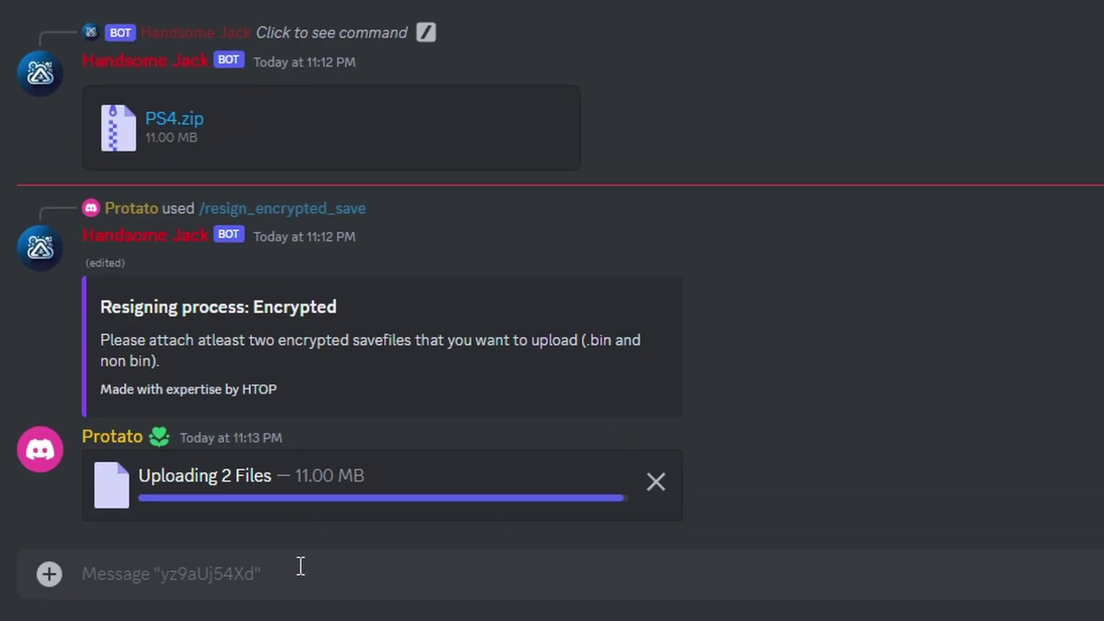